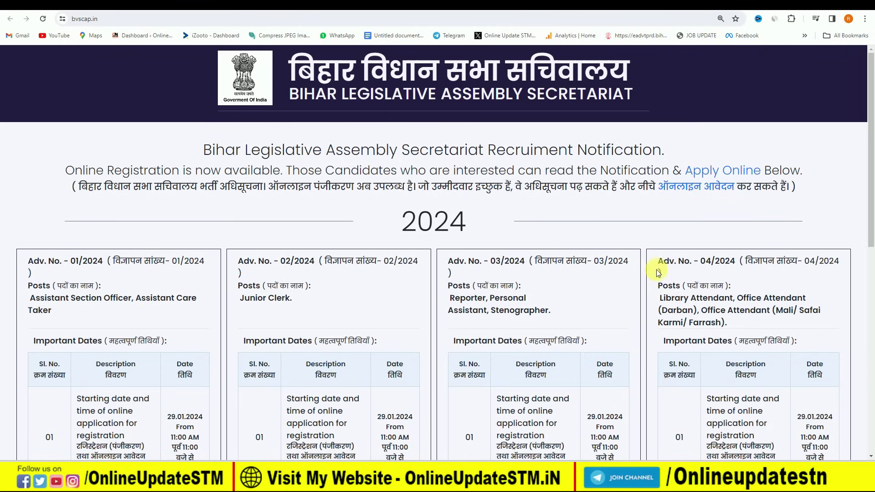
pyautogui.moveTo(701, 260); pyautogui.dragTo(735, 260)
pyautogui.click(714, 303)
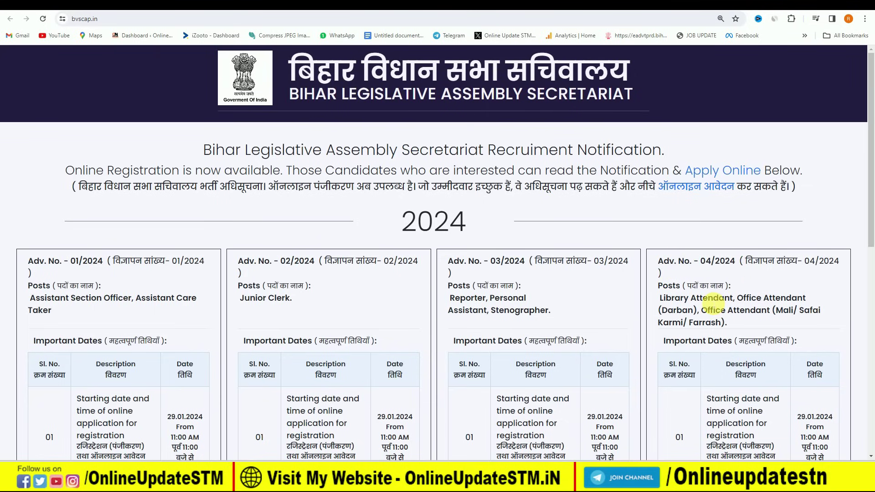
pyautogui.moveTo(660, 299); pyautogui.dragTo(732, 322)
pyautogui.click(729, 315)
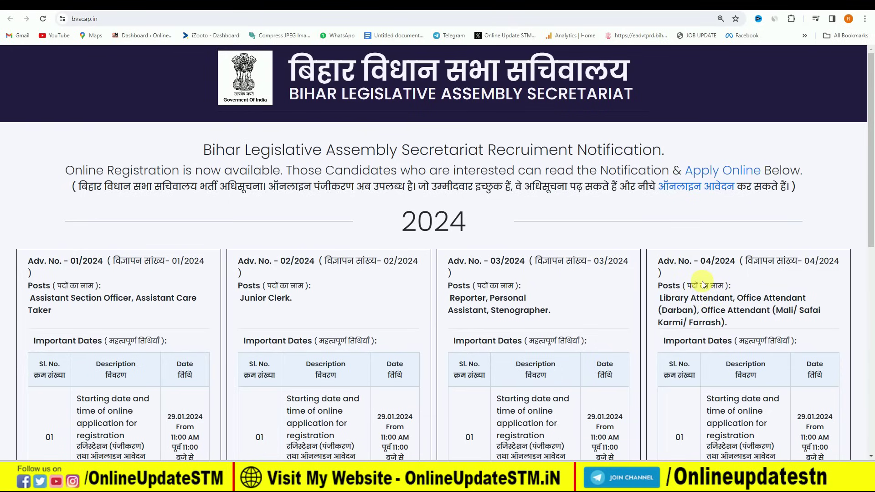
# Step: Proceed from the 2024 recruitment notice to the application portal and open the registration form for new candidates
pyautogui.scroll(-5, 704, 285)
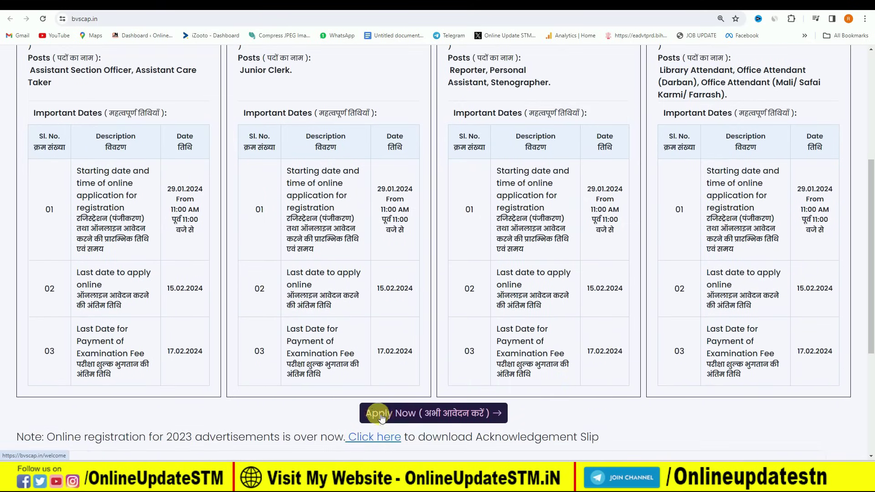
pyautogui.click(415, 416)
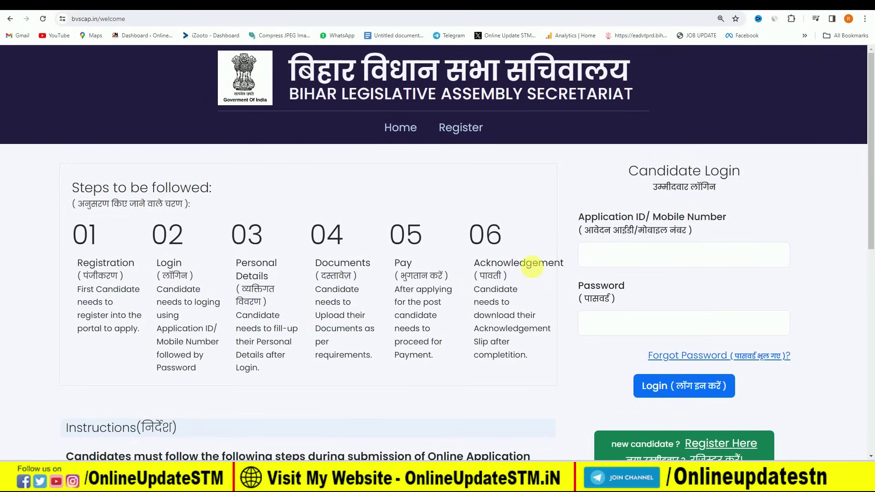
pyautogui.scroll(-1, 532, 267)
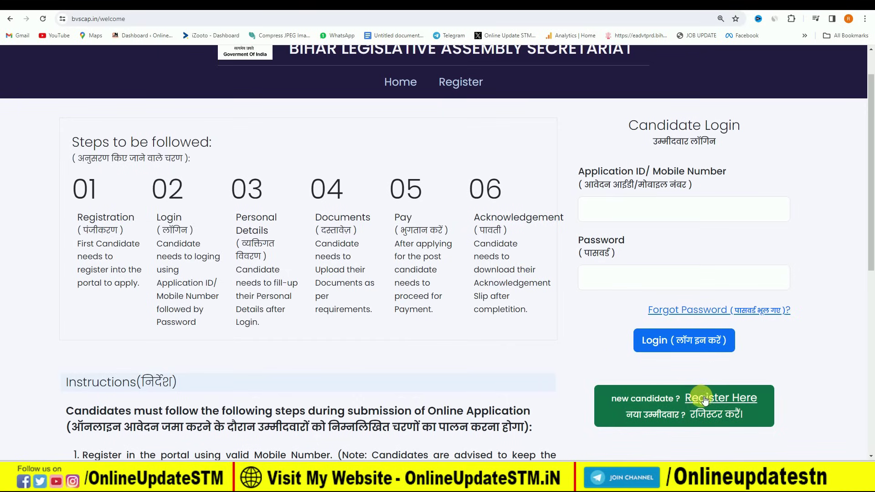
pyautogui.click(734, 401)
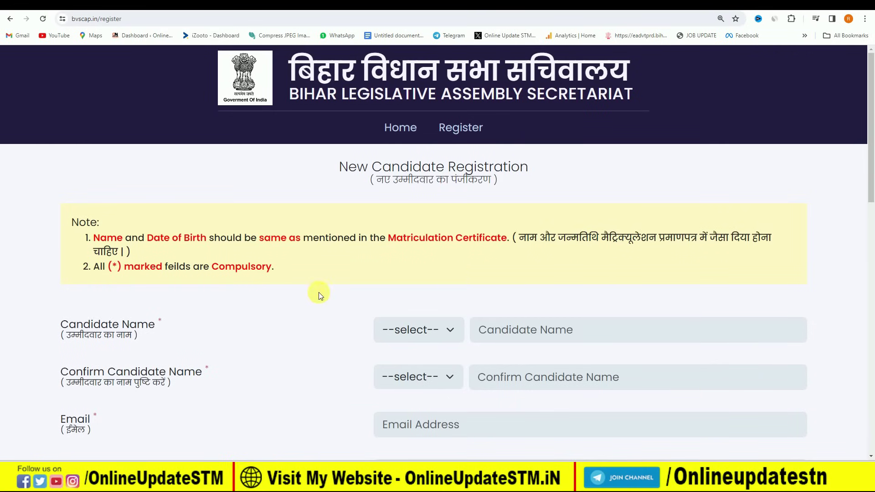
# Step: Choose Mr. as the candidate's title and Male as the gender in the registration form
pyautogui.moveTo(114, 268); pyautogui.dragTo(168, 268)
pyautogui.click(168, 268)
pyautogui.click(395, 331)
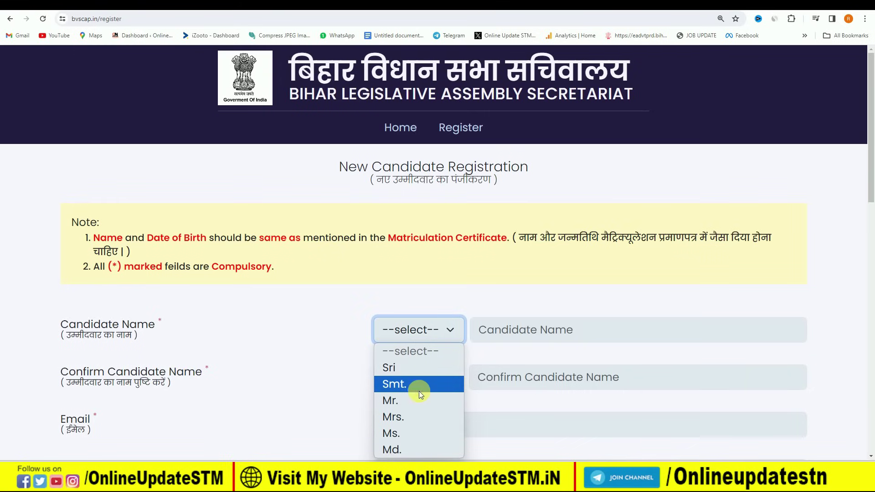
pyautogui.click(411, 402)
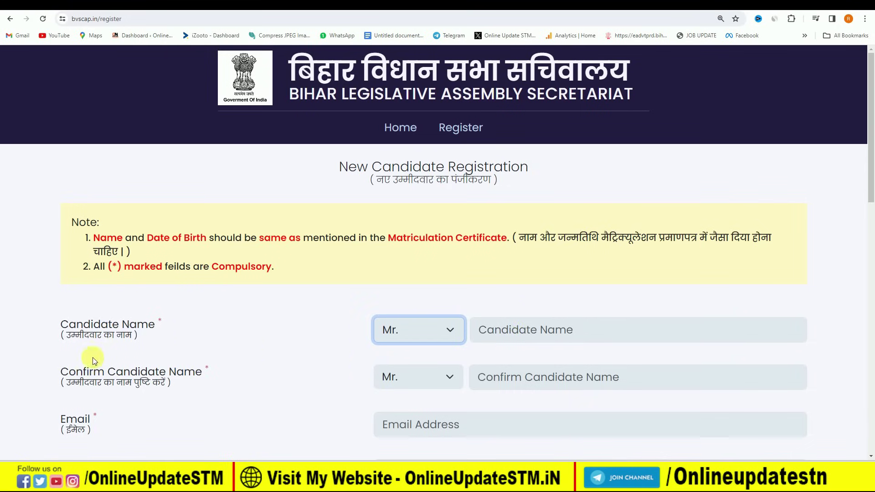
pyautogui.scroll(-2, 196, 329)
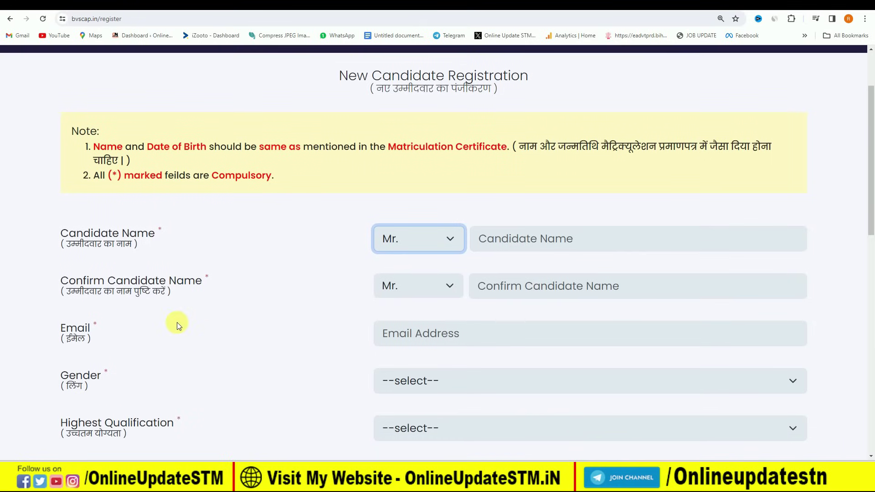
pyautogui.click(420, 385)
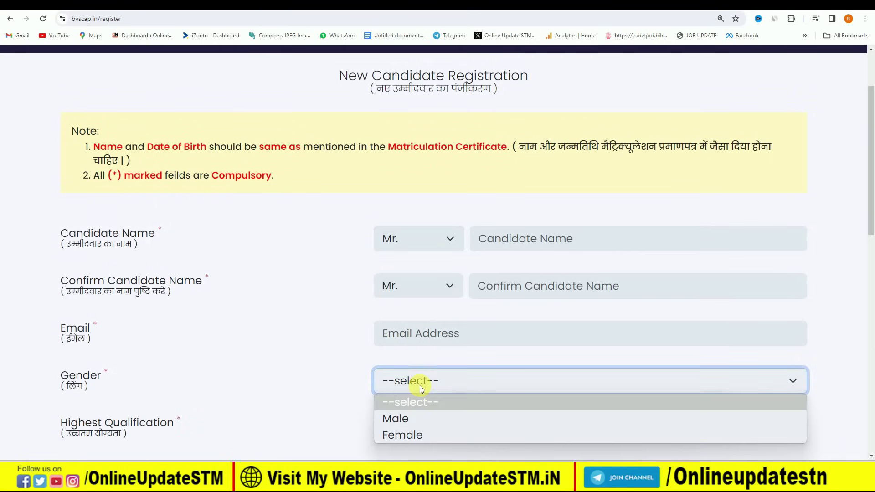
pyautogui.click(416, 414)
# Step: Set the highest qualification to Graduate or Equivalent and answer No to having applied for the Reporter post under advertisement 01/2019
pyautogui.scroll(-2, 313, 364)
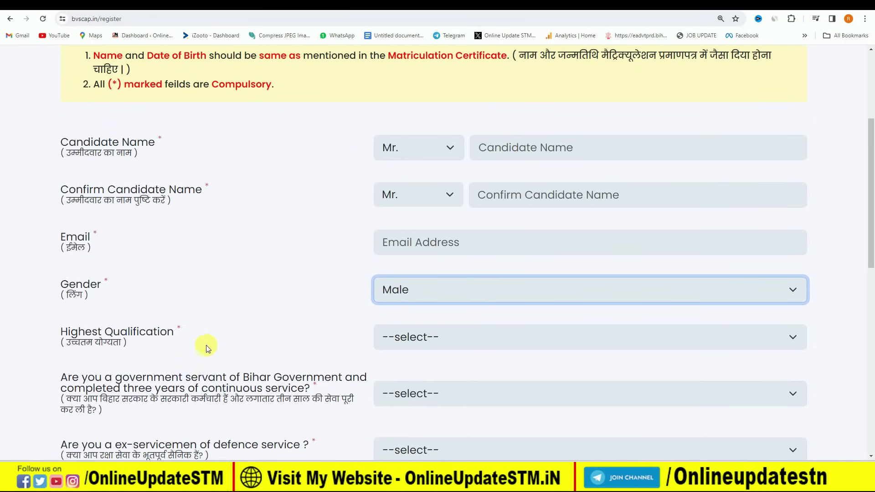
pyautogui.click(419, 339)
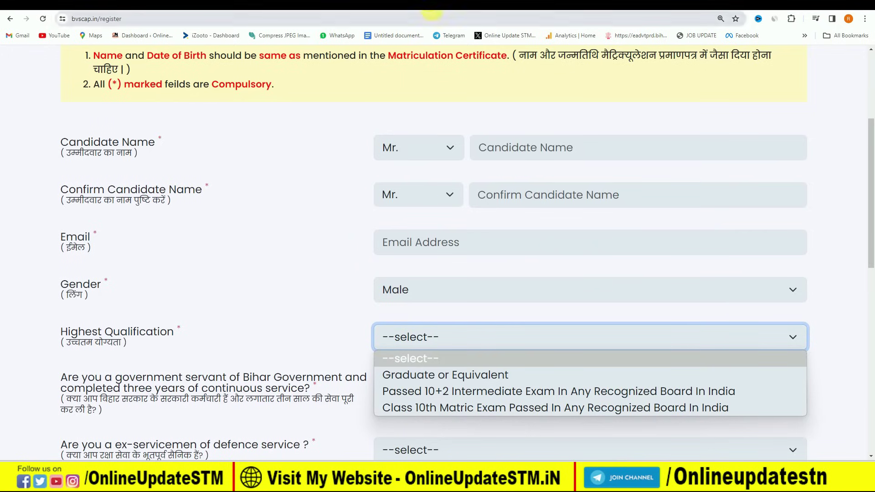
pyautogui.click(457, 375)
pyautogui.scroll(-4, 392, 353)
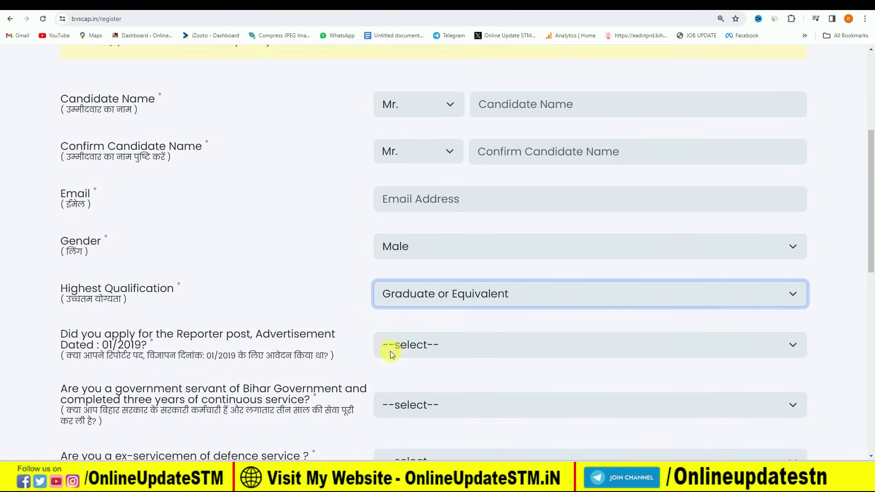
pyautogui.scroll(-1, 397, 345)
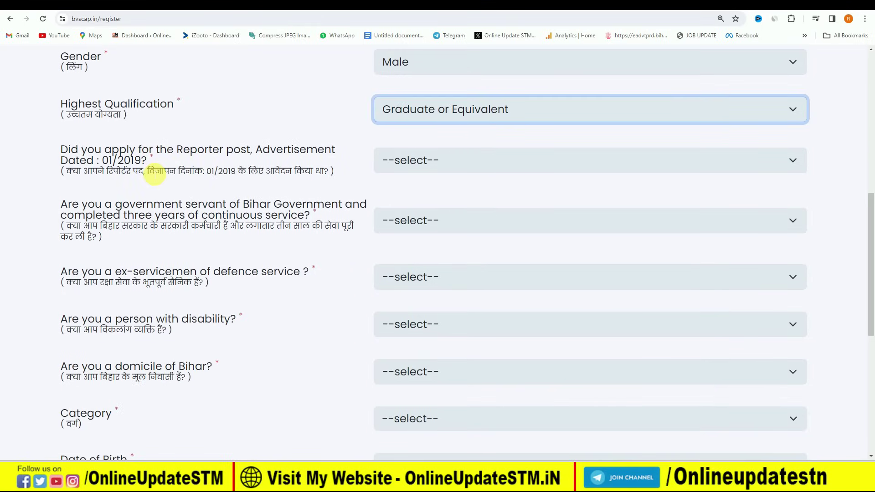
pyautogui.moveTo(204, 171); pyautogui.dragTo(233, 172)
pyautogui.click(422, 162)
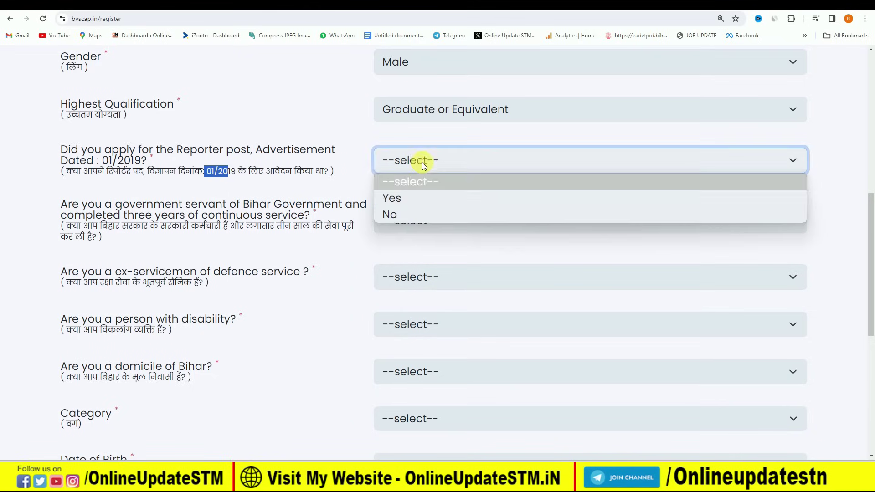
pyautogui.click(417, 217)
# Step: Answer No to the questions on Bihar government service, ex-servicemen status and disability
pyautogui.scroll(-1, 375, 219)
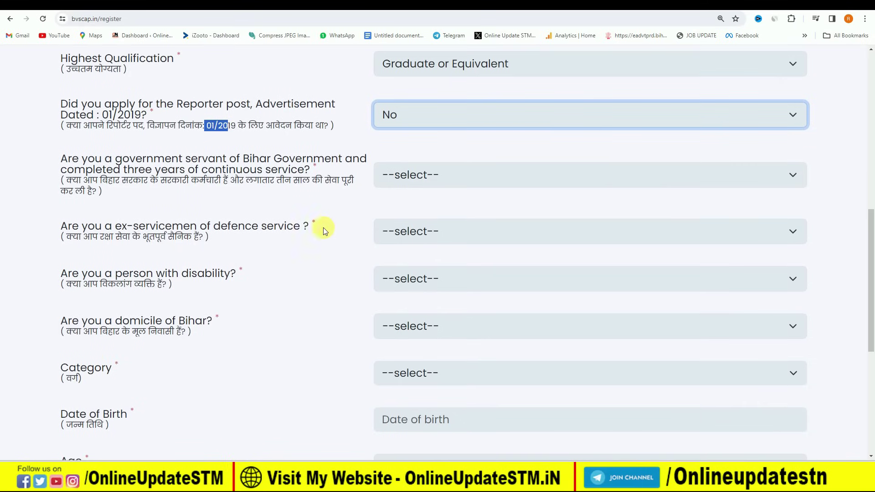
pyautogui.moveTo(68, 180); pyautogui.dragTo(341, 180)
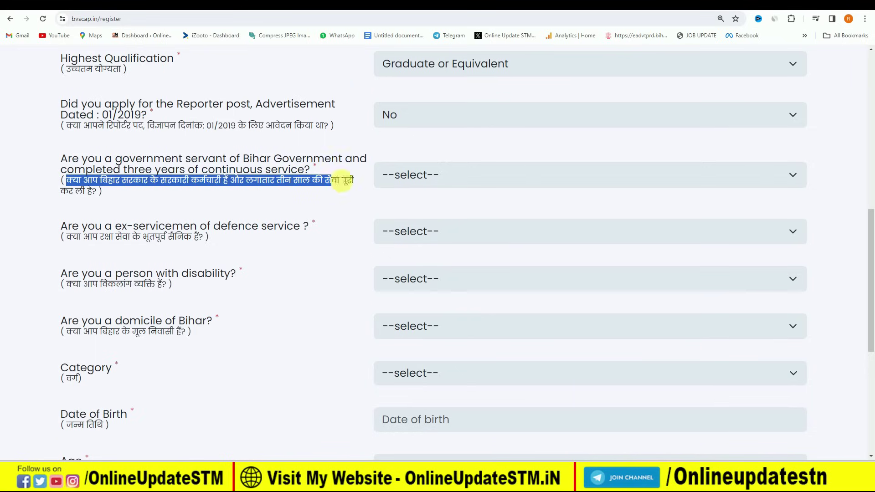
pyautogui.click(423, 176)
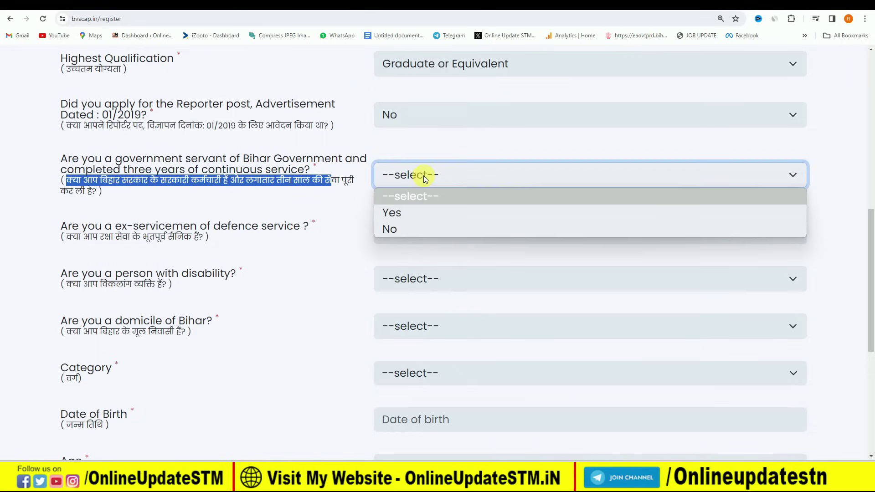
pyautogui.click(412, 228)
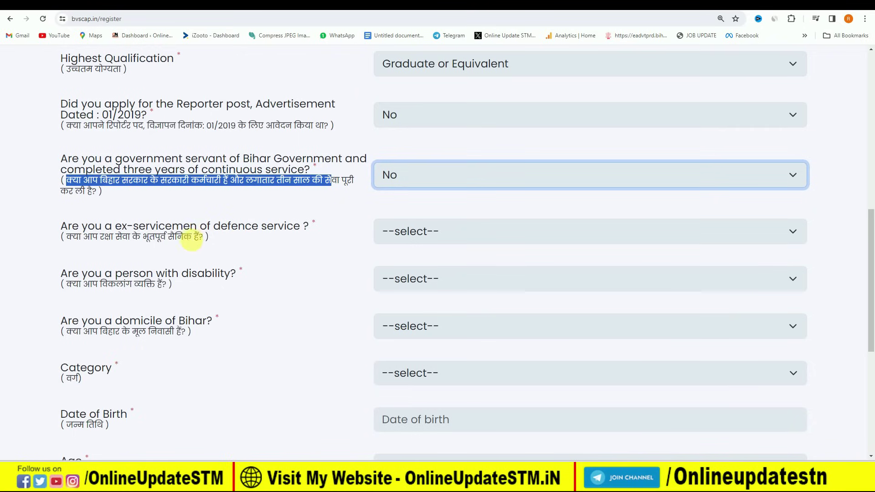
pyautogui.click(455, 230)
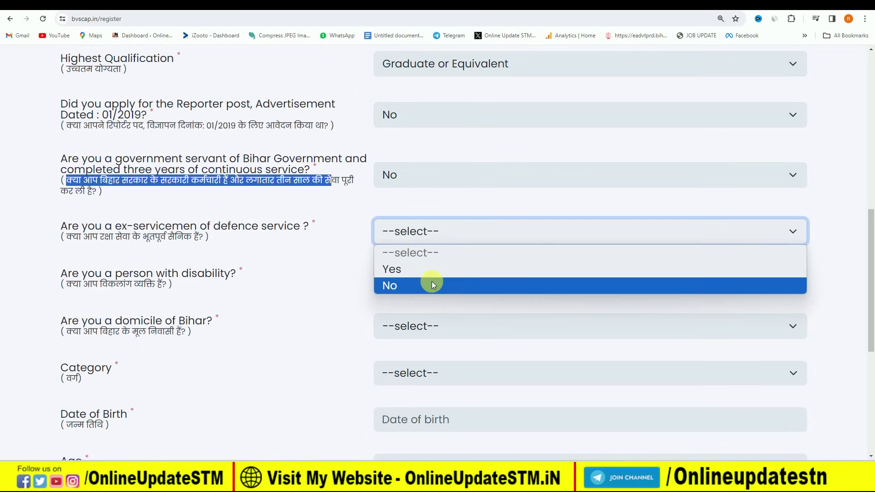
pyautogui.click(432, 285)
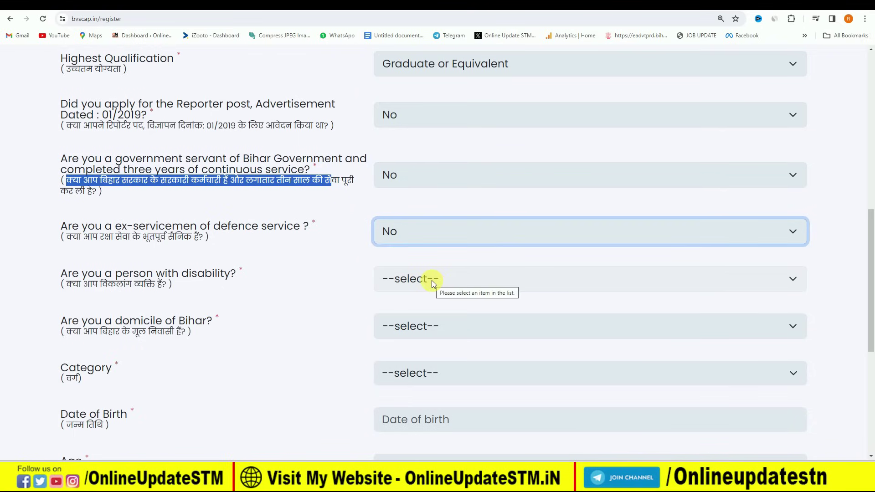
pyautogui.click(432, 279)
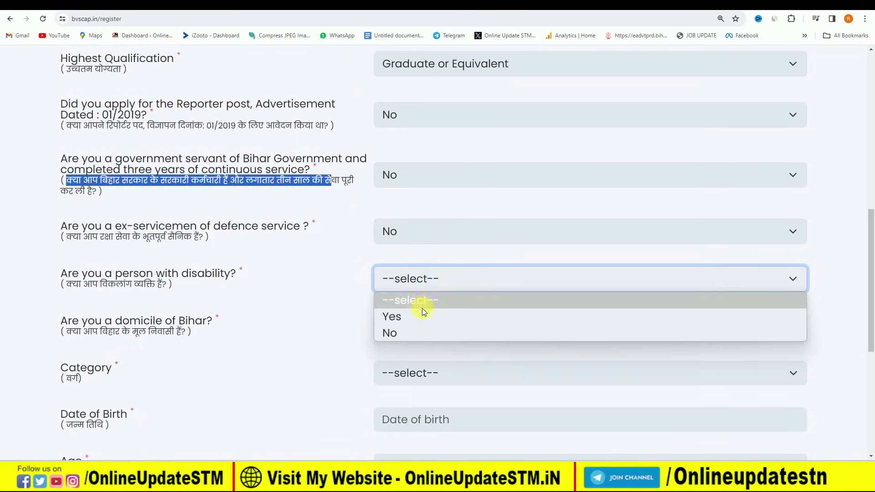
pyautogui.click(415, 332)
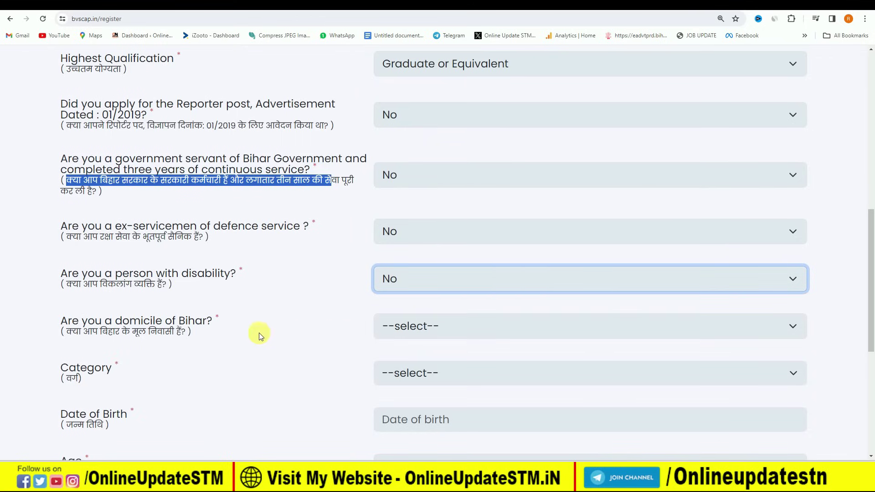
# Step: Try No as the Bihar domicile answer and view the list of states it offers
pyautogui.click(427, 330)
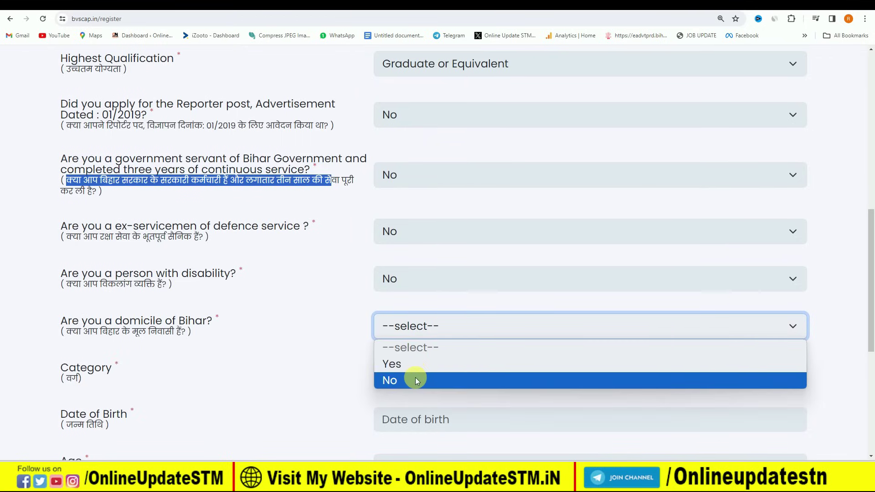
pyautogui.click(415, 380)
pyautogui.click(415, 375)
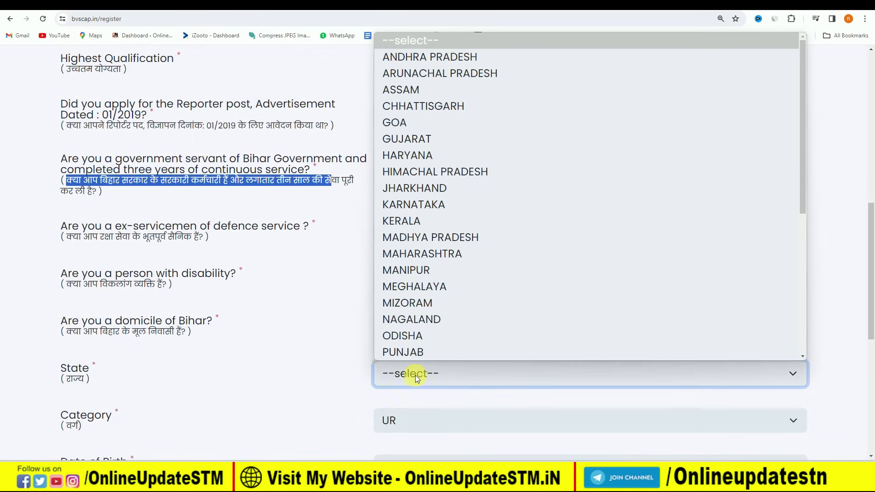
pyautogui.click(321, 330)
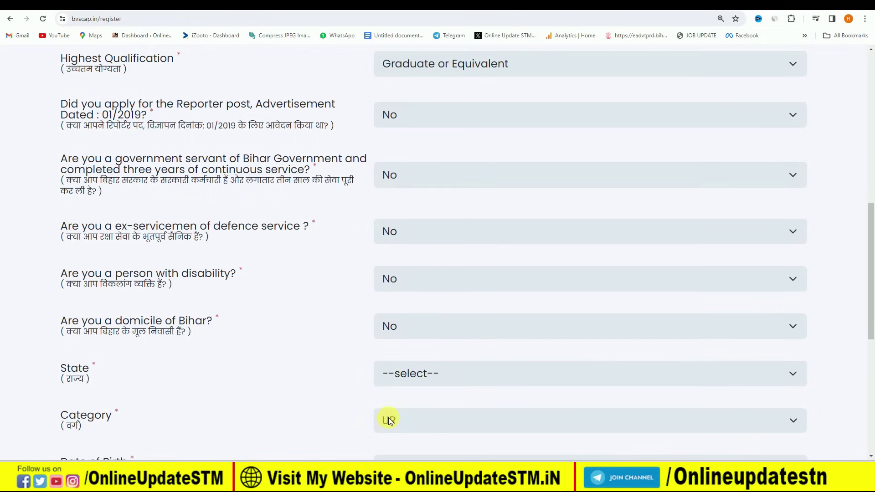
# Step: Answer Yes to being a domicile of Bihar and set the category to BC
pyautogui.click(425, 323)
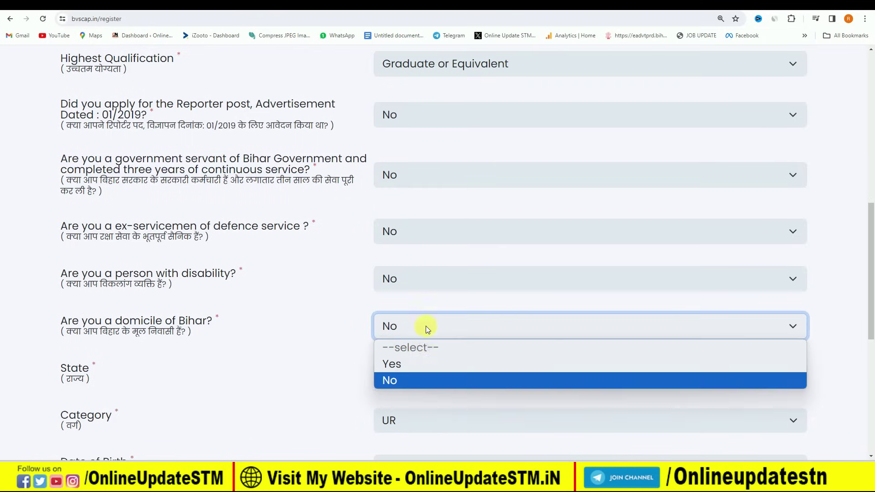
pyautogui.click(425, 365)
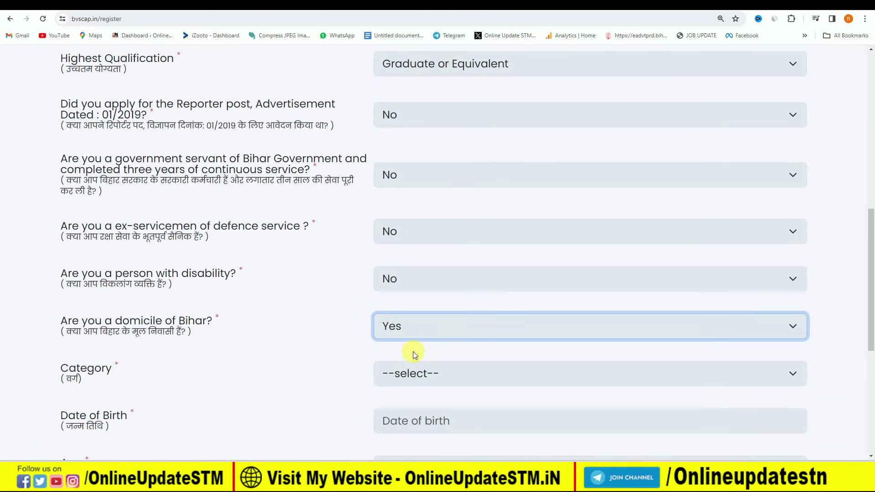
pyautogui.click(414, 379)
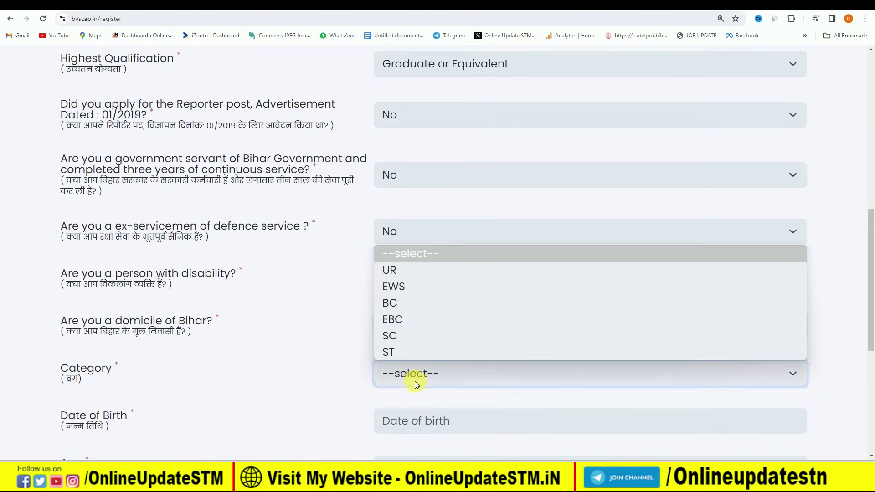
pyautogui.click(415, 303)
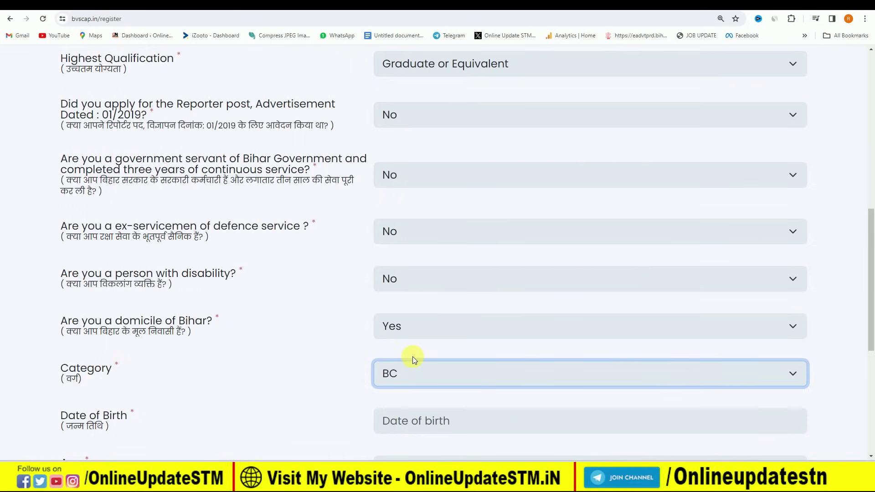
pyautogui.scroll(-1, 418, 361)
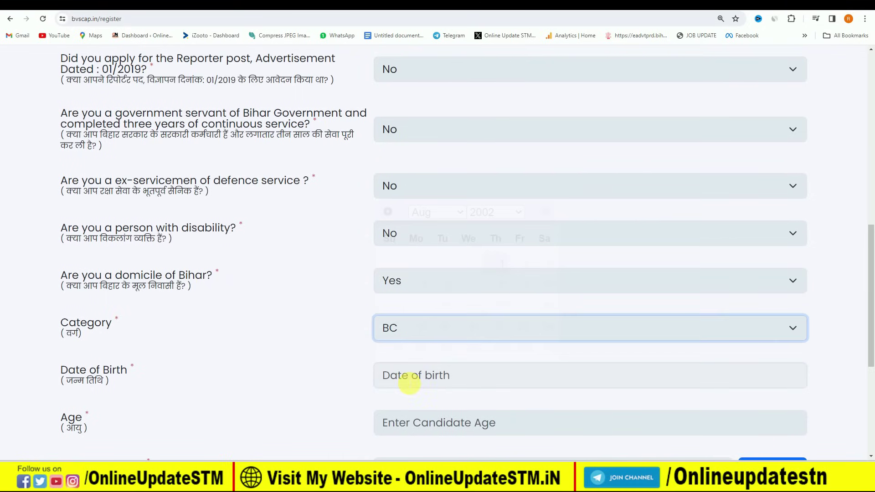
pyautogui.click(392, 375)
pyautogui.click(498, 212)
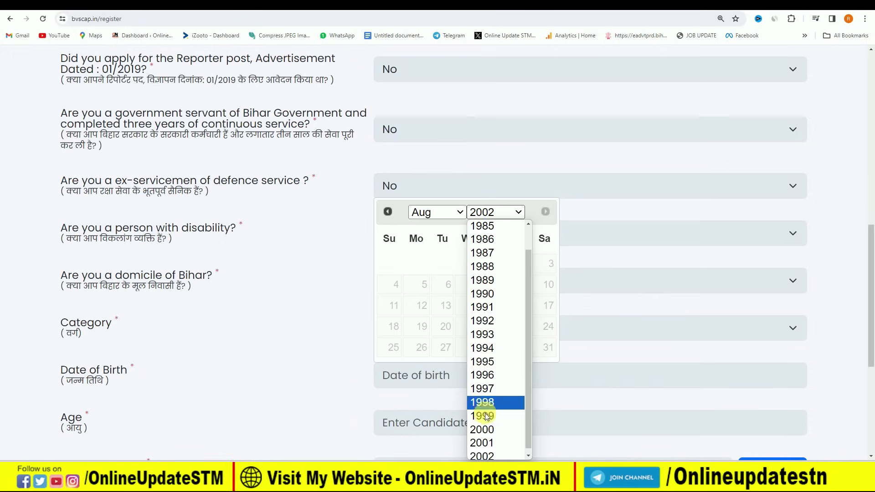
pyautogui.click(485, 443)
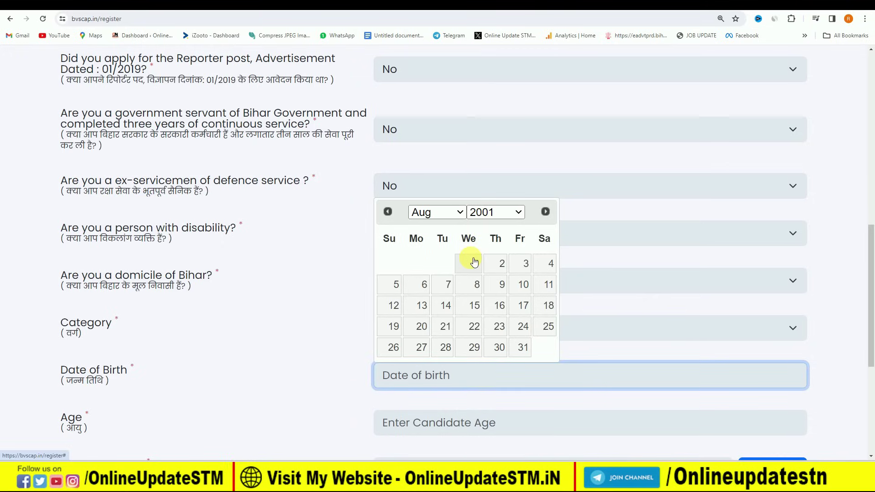
pyautogui.click(428, 211)
pyautogui.click(426, 223)
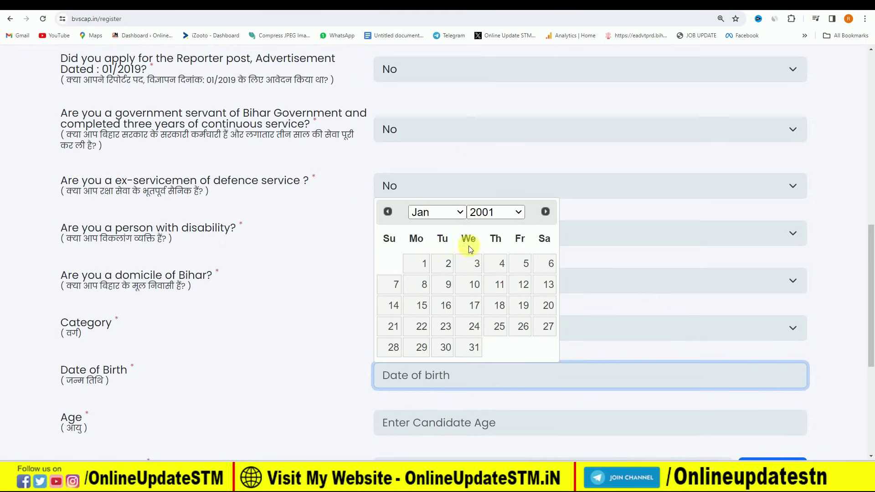
pyautogui.click(338, 254)
pyautogui.scroll(-3, 362, 340)
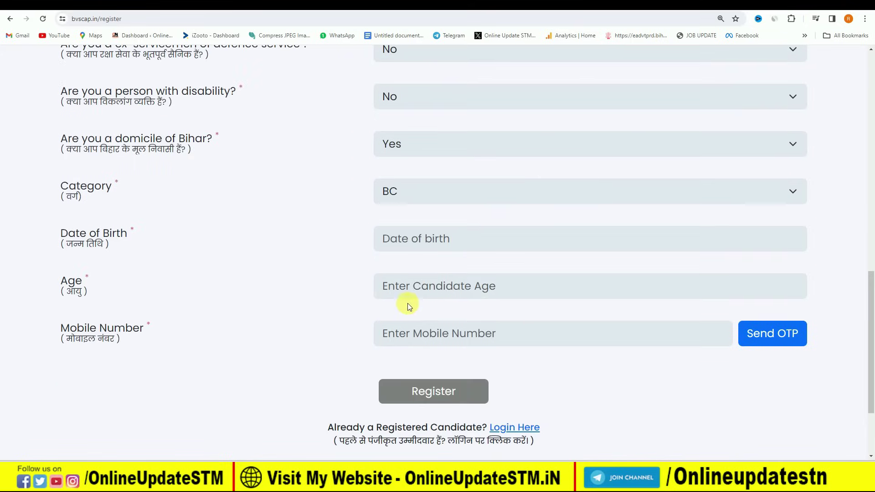
pyautogui.click(399, 336)
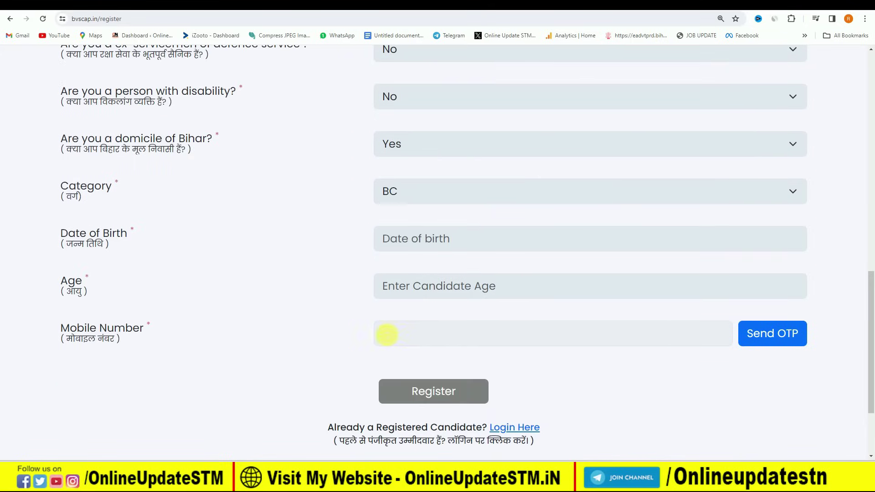
pyautogui.click(691, 376)
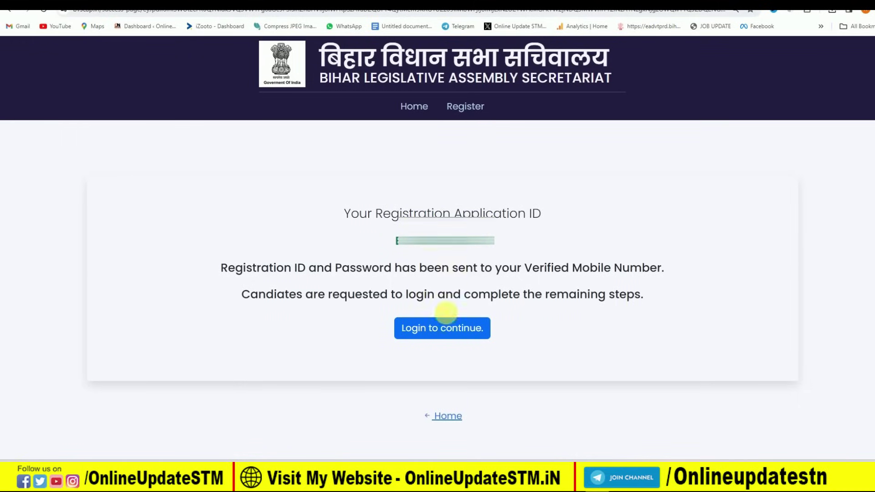
# Step: Continue to login from the registration confirmation and open the 2024 online application
pyautogui.click(455, 335)
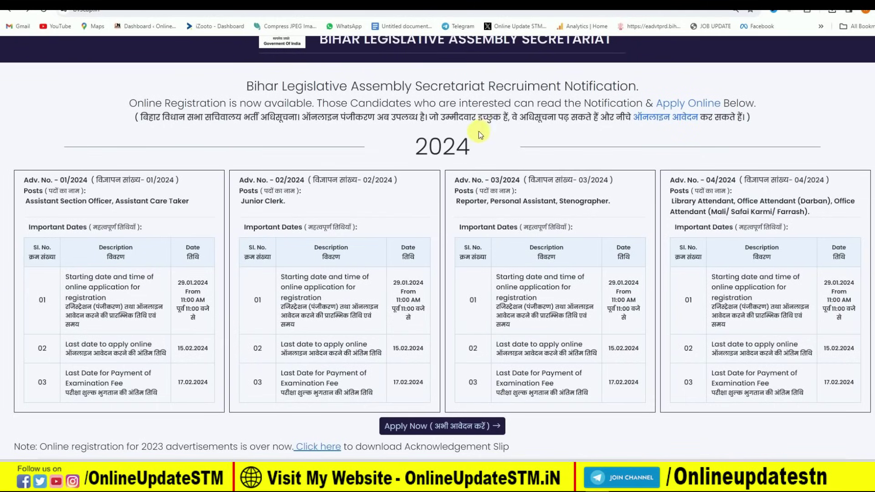
pyautogui.scroll(-2, 477, 196)
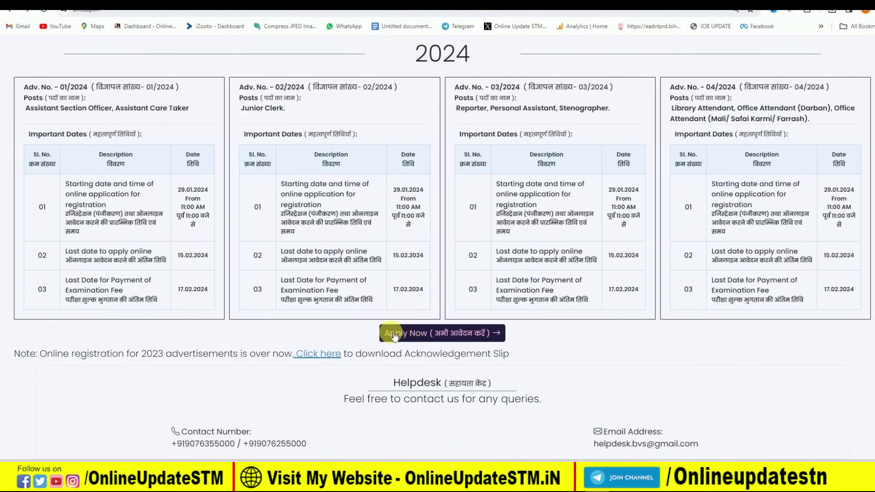
pyautogui.click(444, 333)
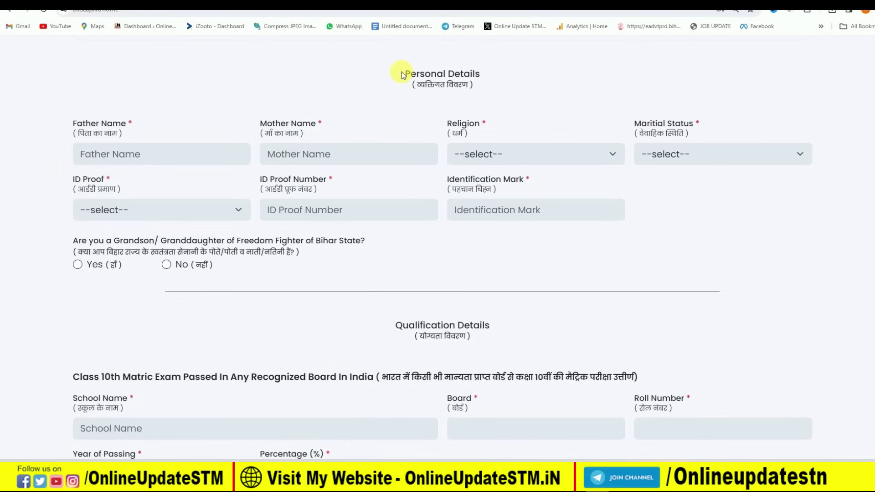
# Step: Set the religion to Hinduism and the marital status to Single in the personal details
pyautogui.moveTo(403, 75); pyautogui.dragTo(478, 73)
pyautogui.click(249, 84)
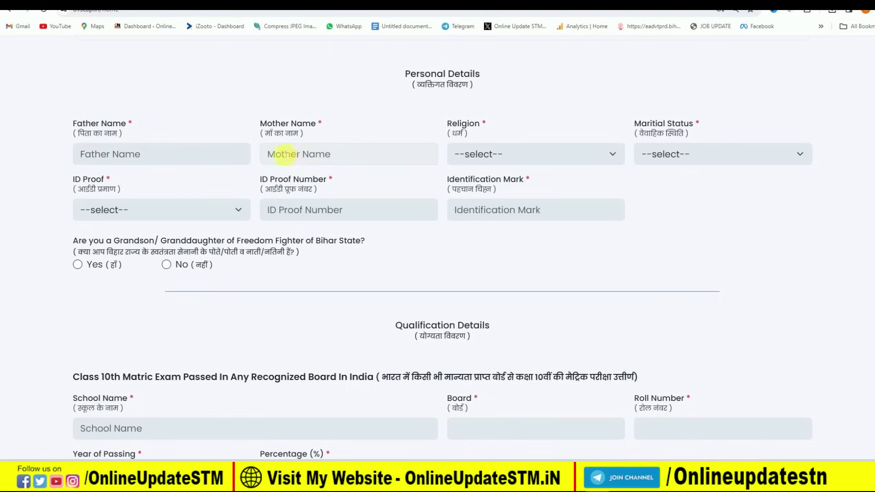
pyautogui.click(495, 152)
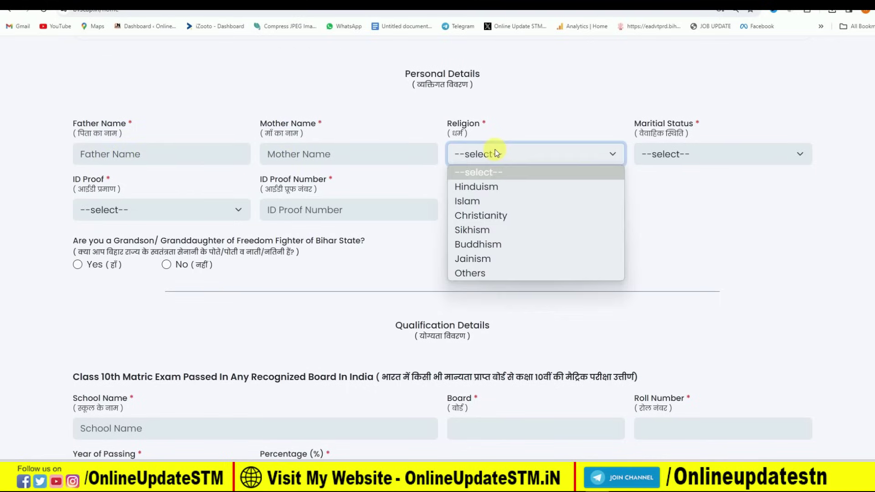
pyautogui.click(494, 189)
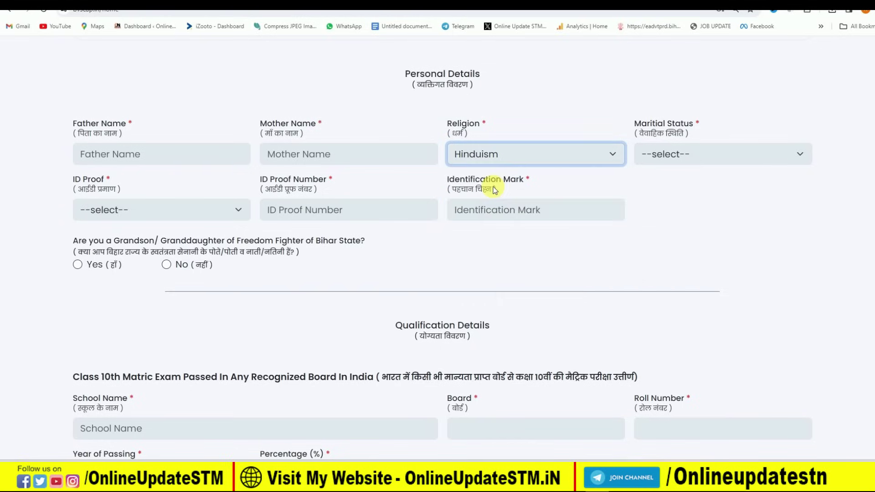
pyautogui.click(674, 154)
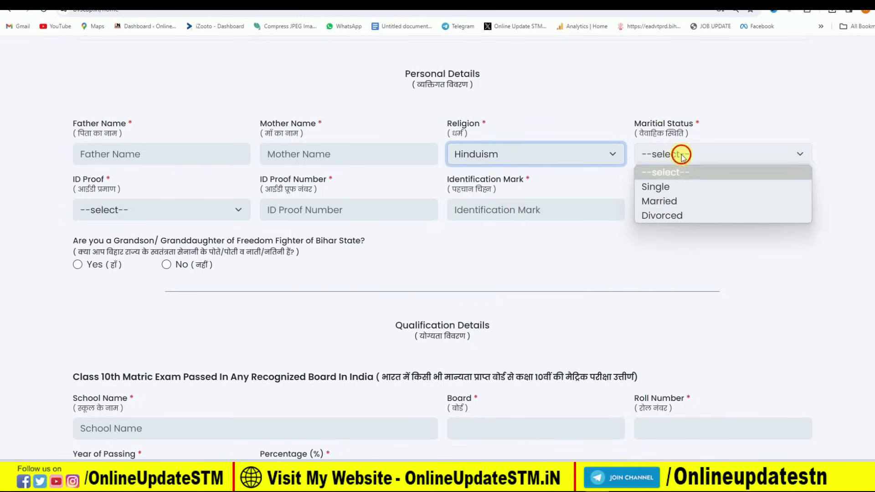
pyautogui.click(676, 191)
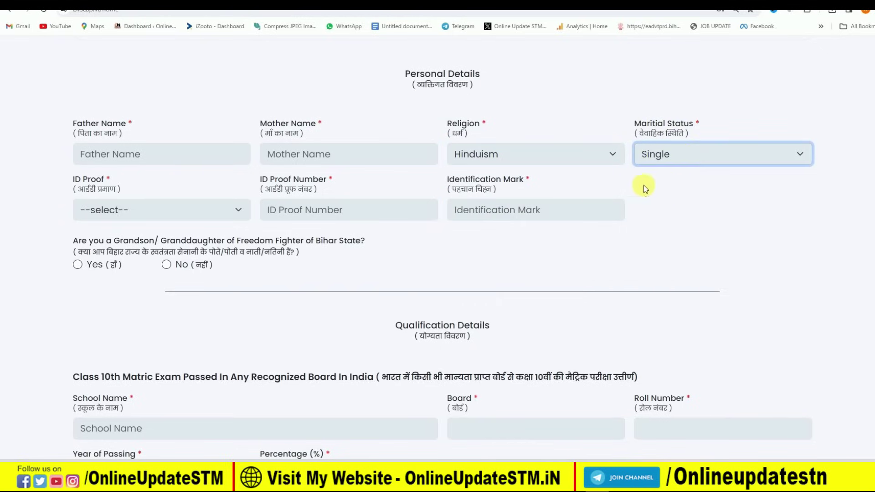
# Step: Choose AADHAAR as ID proof, enter "no mark" as identification mark and answer No to being a freedom fighter's grandchild
pyautogui.click(138, 211)
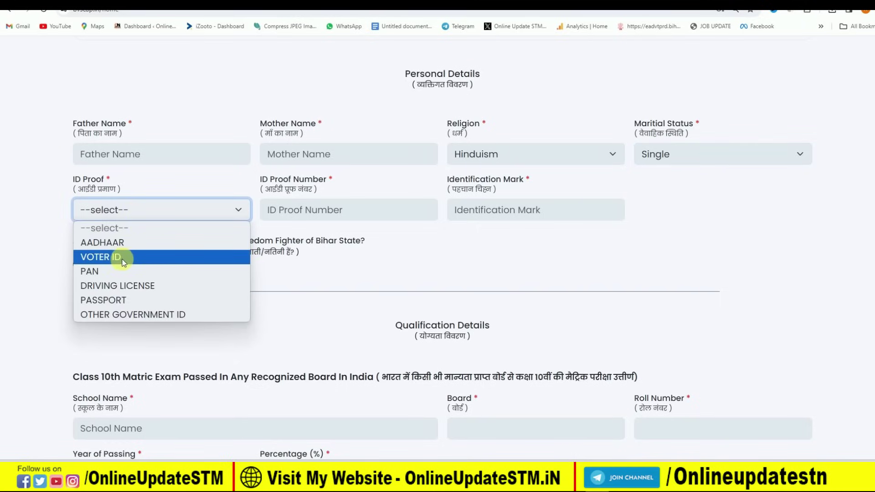
pyautogui.click(133, 248)
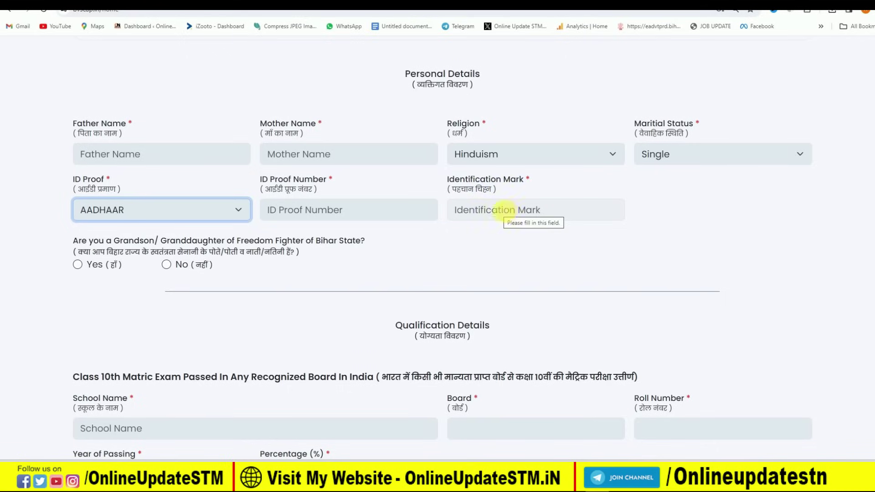
pyautogui.click(507, 211)
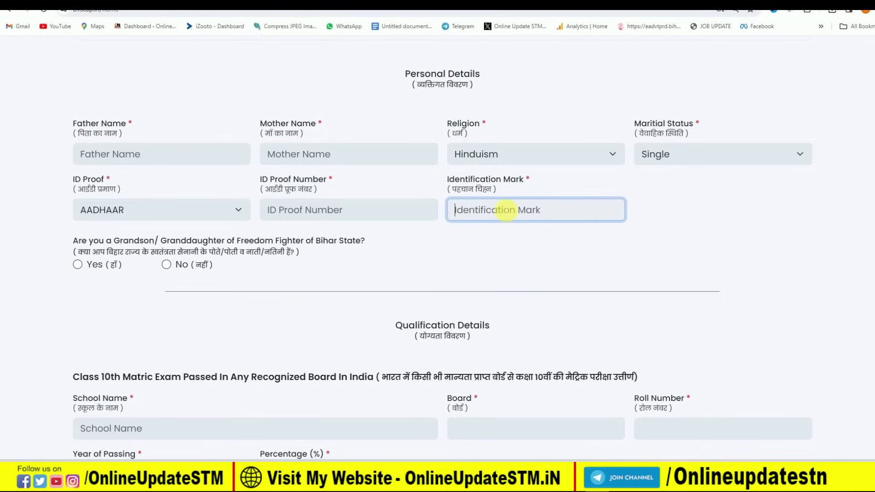
pyautogui.write('no mark')
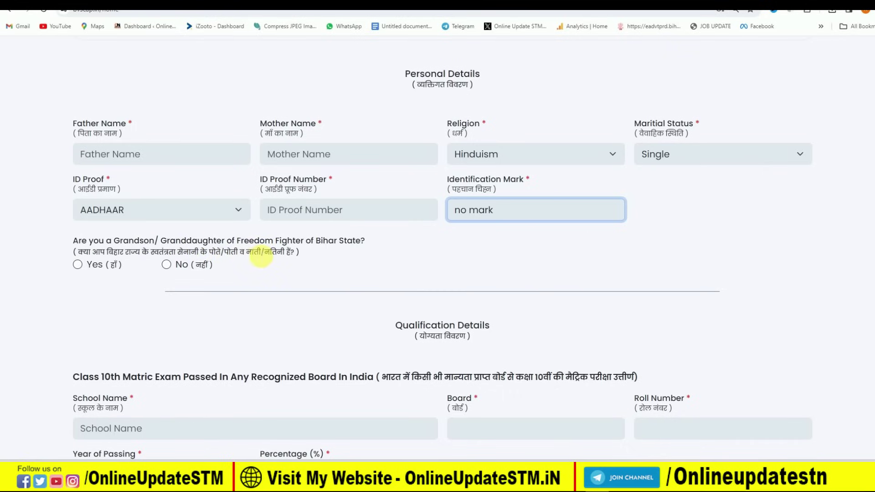
pyautogui.click(168, 266)
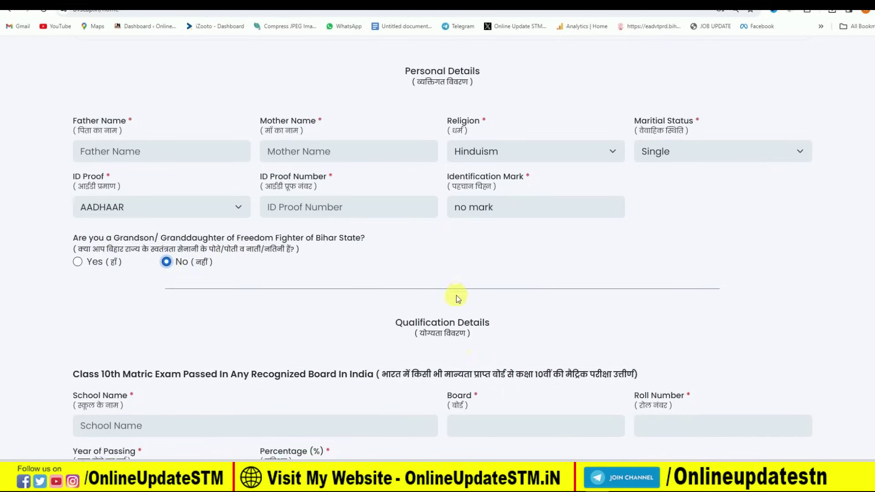
# Step: Fill in the Class 10th details with school name "S N", board "BSEB PATNA" and year of passing 2016
pyautogui.scroll(-4, 455, 294)
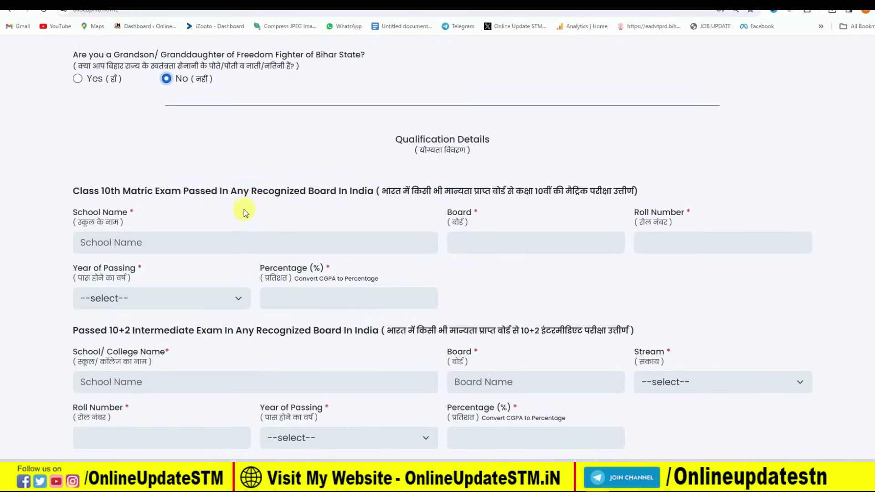
pyautogui.moveTo(74, 191); pyautogui.dragTo(187, 186)
pyautogui.click(212, 195)
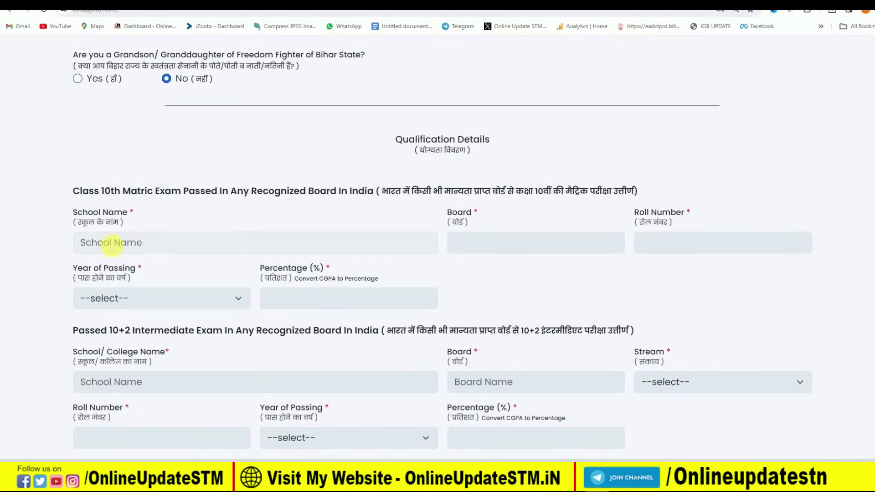
pyautogui.click(124, 243)
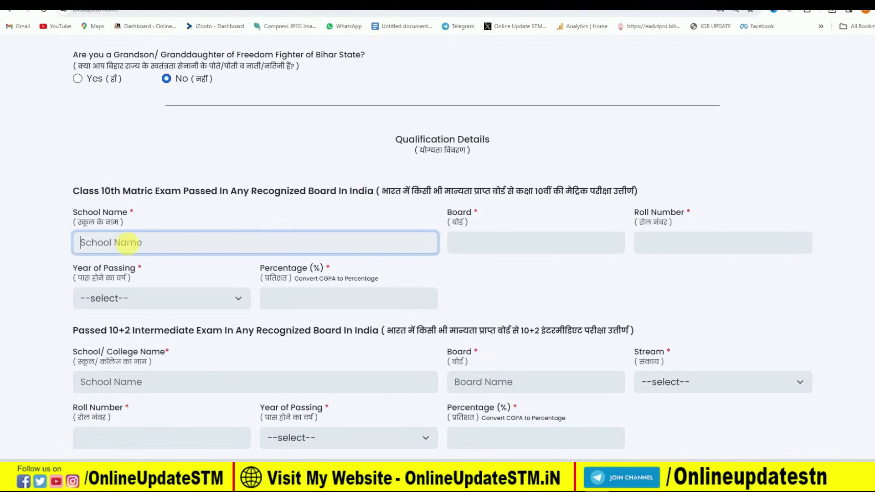
pyautogui.write('S N')
pyautogui.click(498, 248)
pyautogui.write('BS')
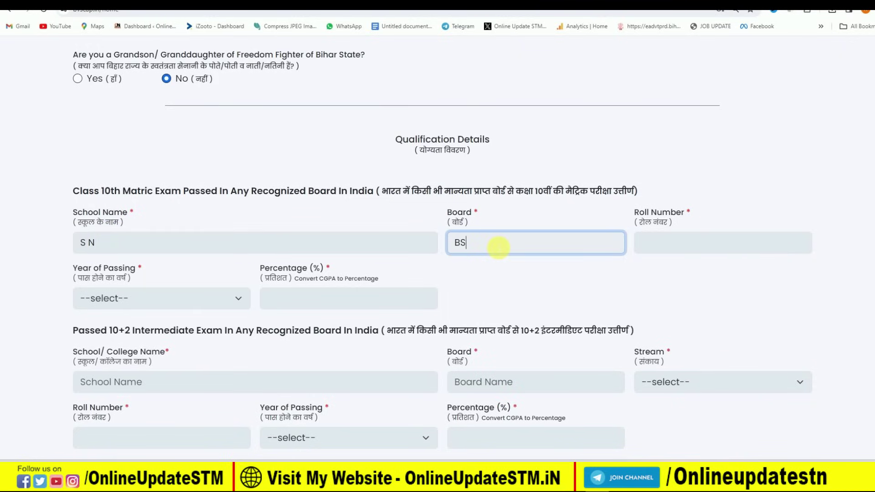
pyautogui.write('EB PATNA')
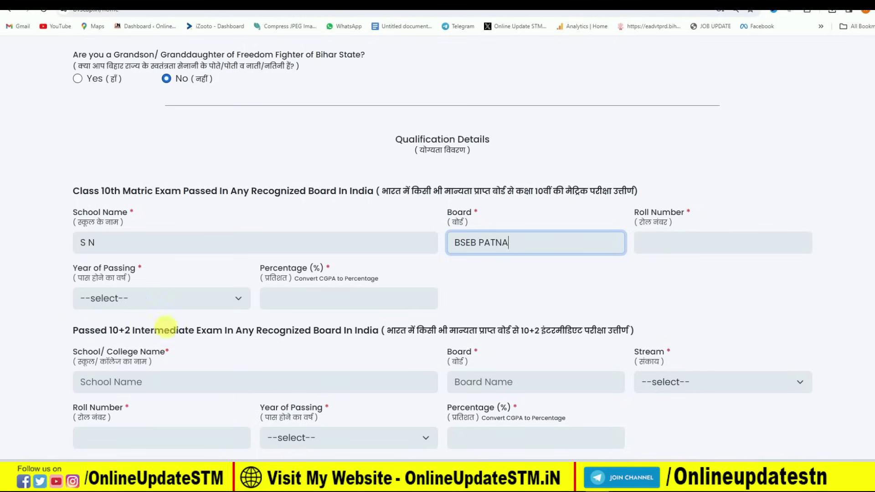
pyautogui.click(143, 299)
pyautogui.scroll(-7, 136, 62)
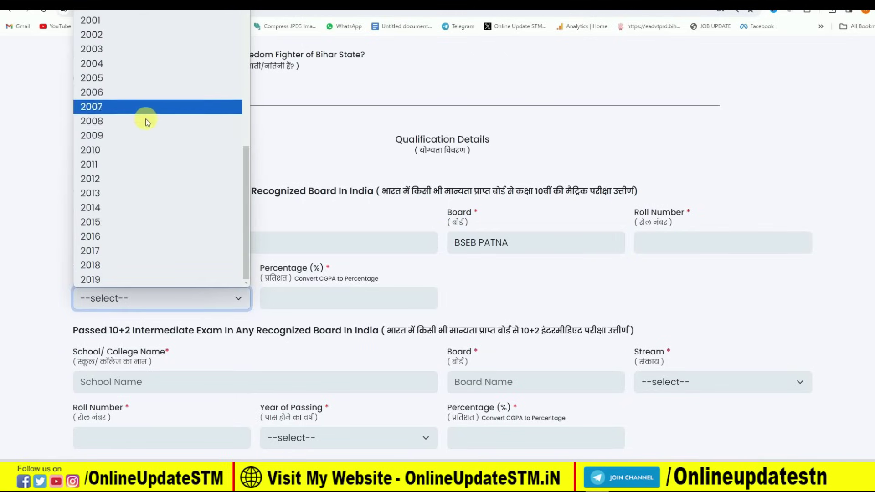
pyautogui.click(121, 237)
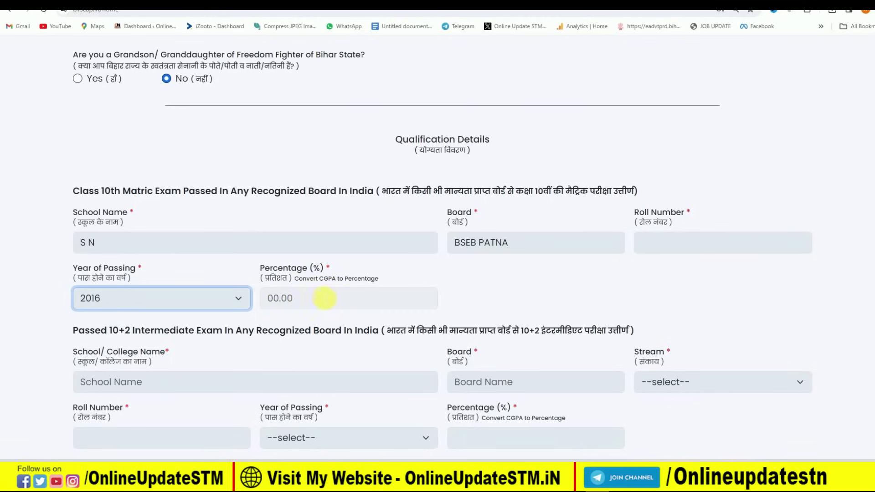
pyautogui.scroll(-4, 238, 276)
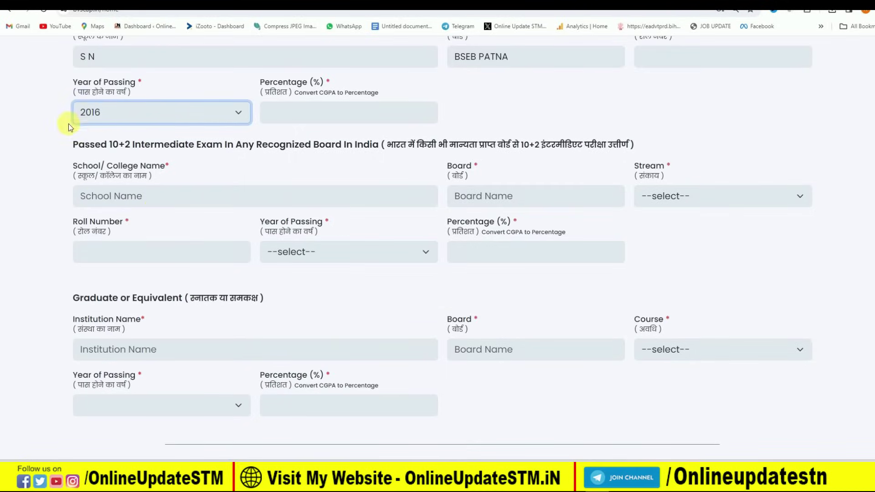
pyautogui.moveTo(94, 144); pyautogui.dragTo(141, 145)
pyautogui.click(150, 194)
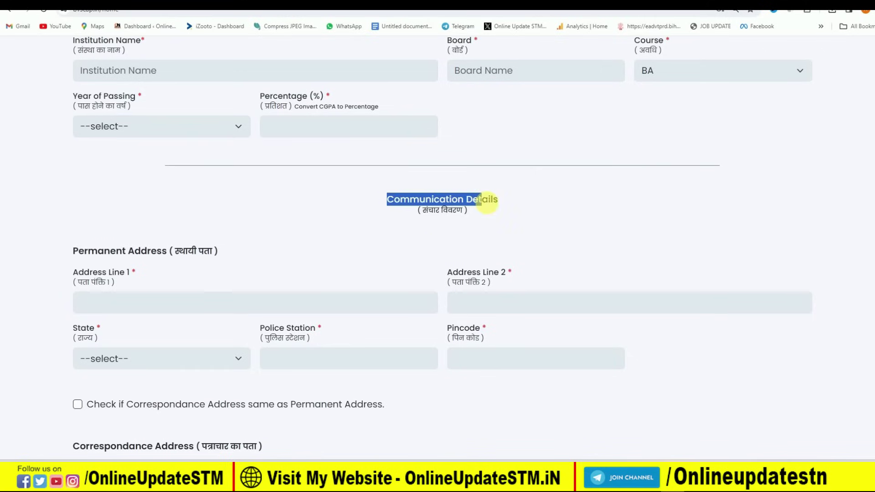
# Step: Set the permanent address state to BIHAR and check the city/district choices without selecting one
pyautogui.click(572, 211)
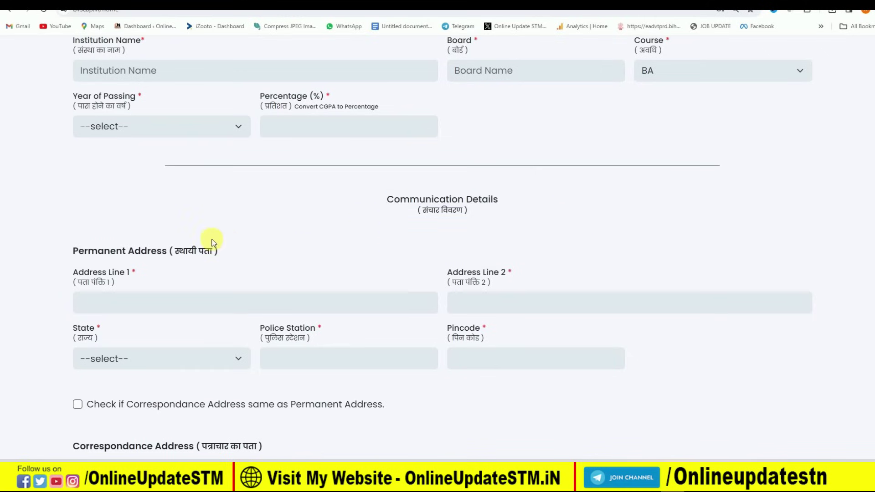
pyautogui.scroll(-1, 191, 233)
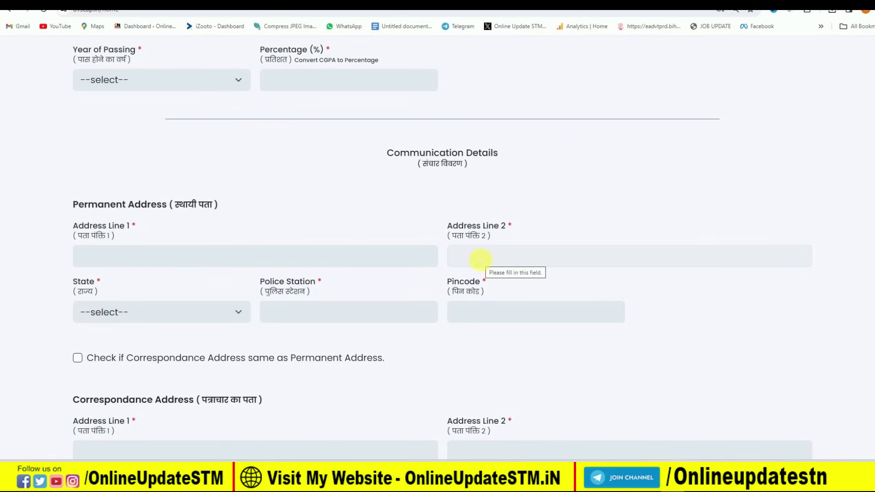
pyautogui.click(134, 311)
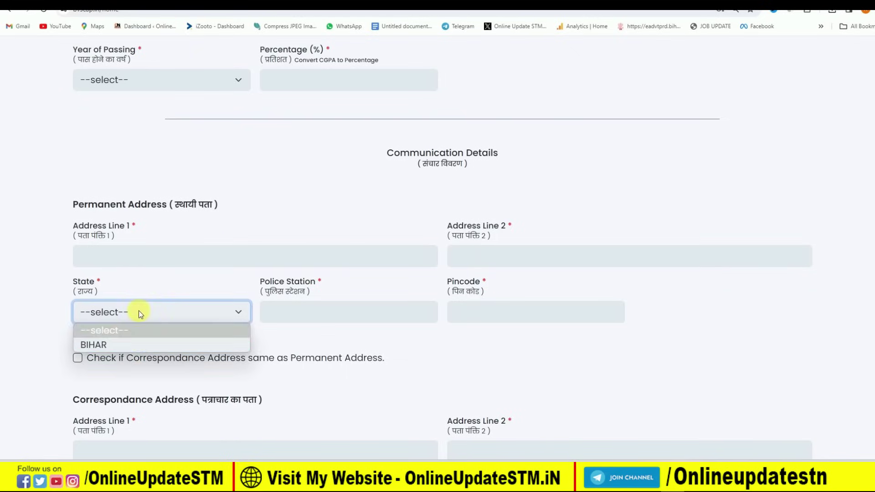
pyautogui.click(138, 346)
pyautogui.click(321, 313)
pyautogui.click(321, 313)
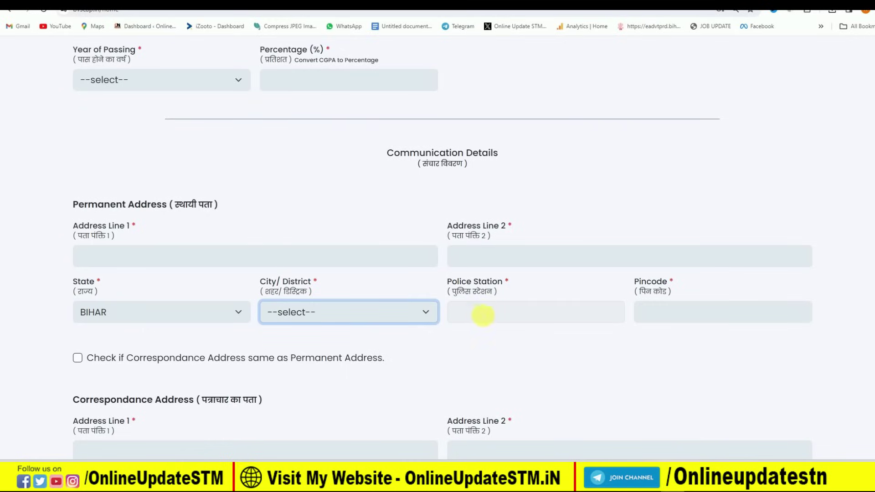
# Step: Mark the correspondence address as the same as the permanent address and dismiss the site's alert
pyautogui.moveTo(73, 208); pyautogui.dragTo(198, 207)
pyautogui.moveTo(134, 358); pyautogui.dragTo(260, 359)
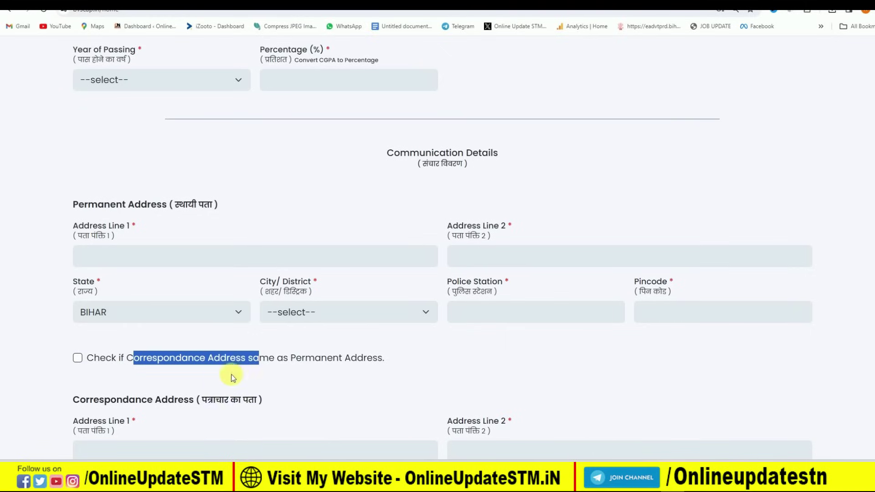
pyautogui.click(353, 358)
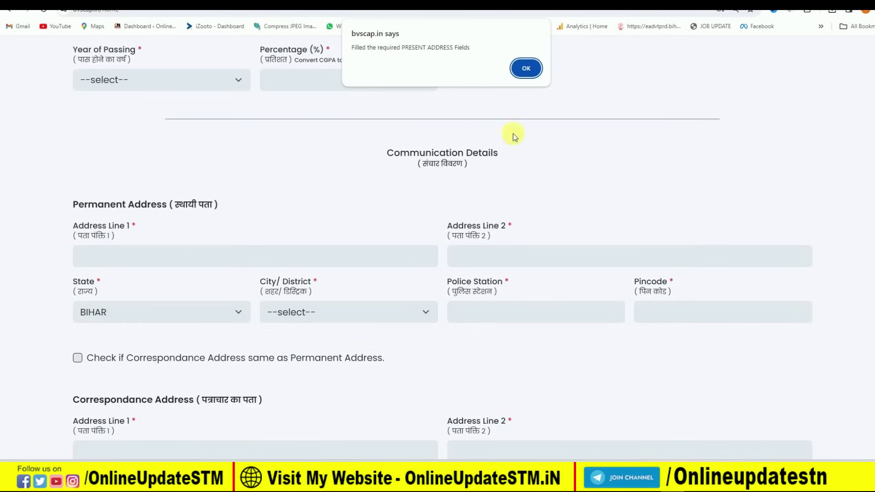
pyautogui.click(526, 69)
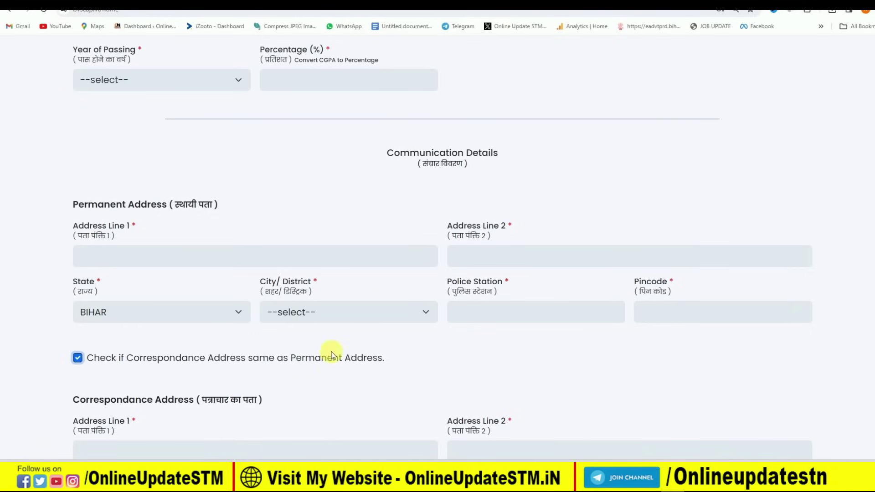
# Step: Apply with the entered application details and proceed to the document upload page
pyautogui.scroll(-2, 287, 367)
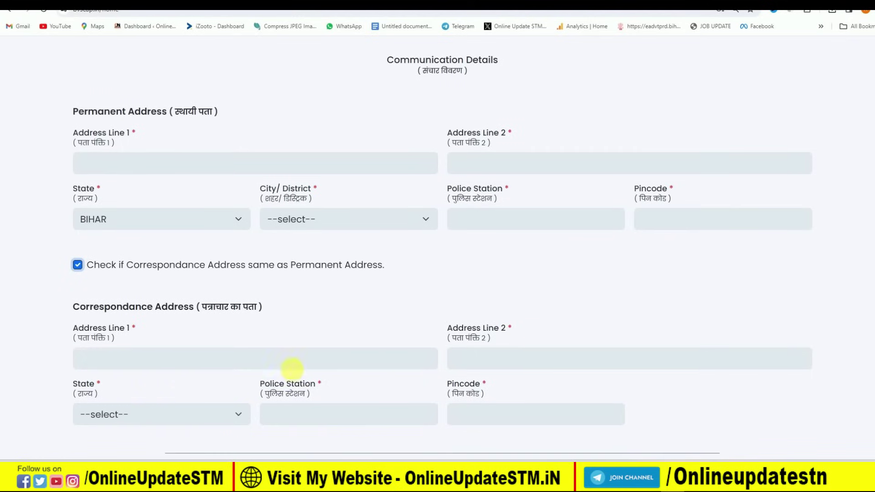
pyautogui.scroll(-2, 367, 385)
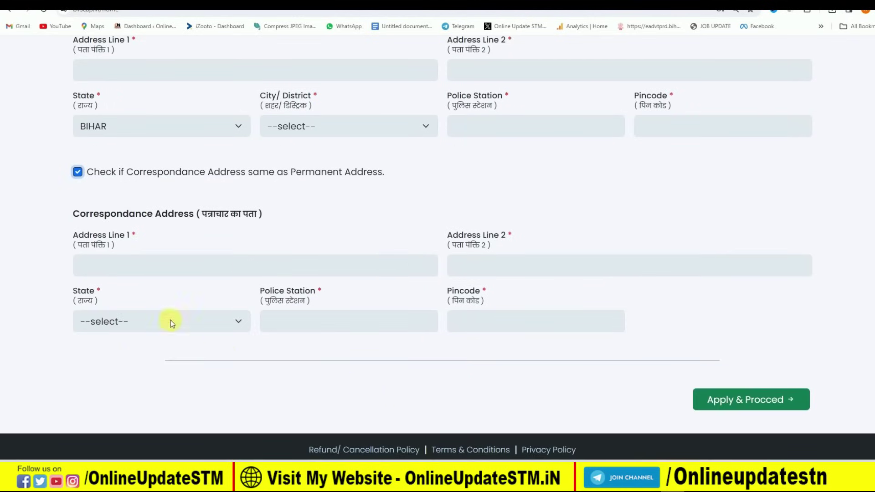
pyautogui.scroll(-1, 547, 317)
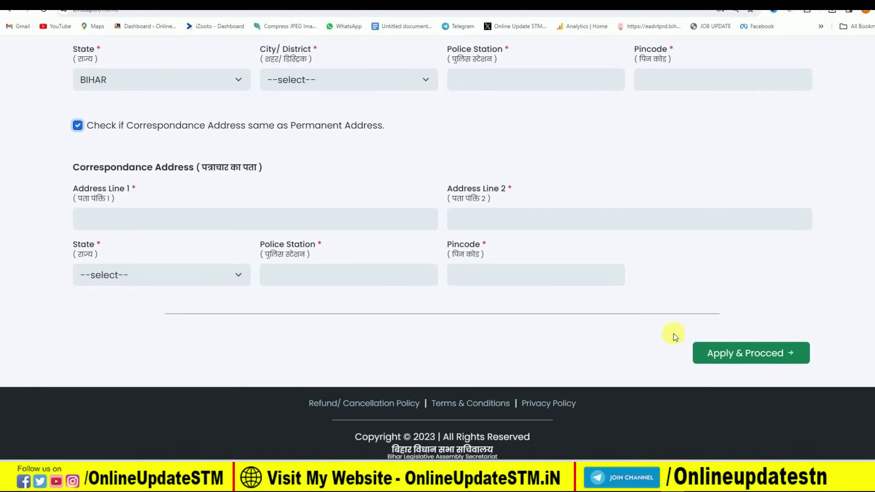
pyautogui.click(740, 354)
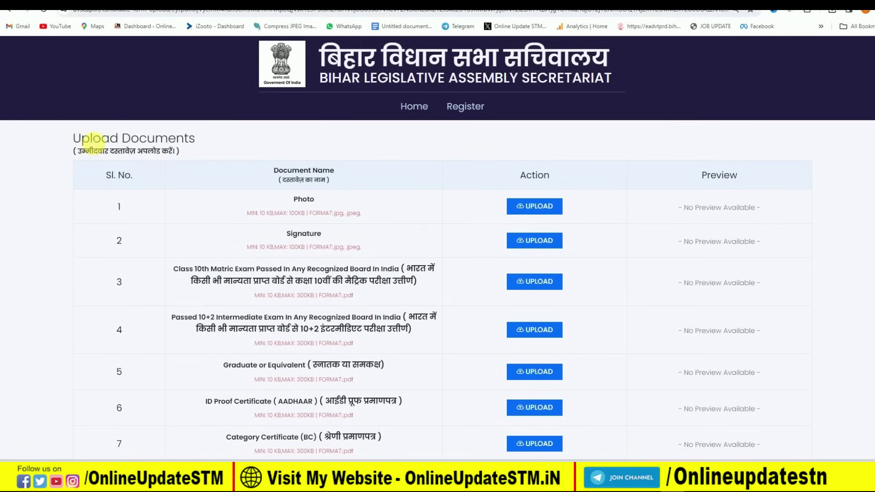
# Step: Examine the size and format requirements for the photo and signature in the document upload list
pyautogui.moveTo(74, 139); pyautogui.dragTo(196, 138)
pyautogui.click(275, 147)
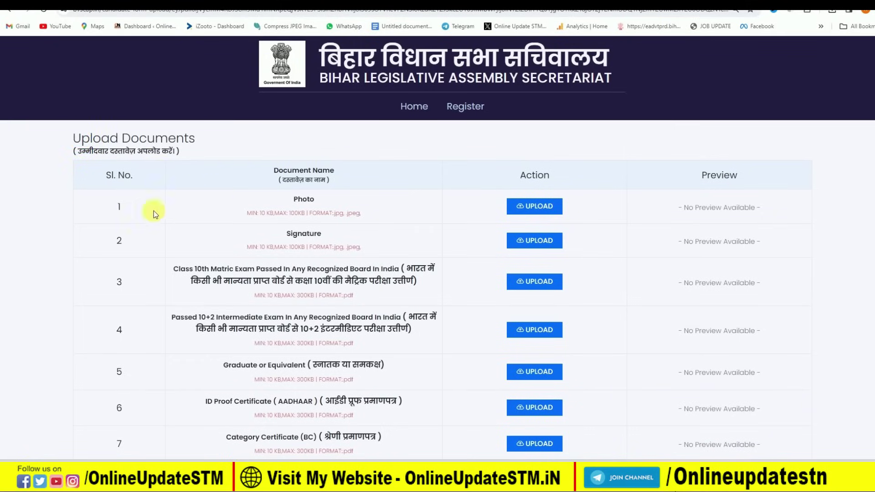
pyautogui.scroll(-1, 136, 199)
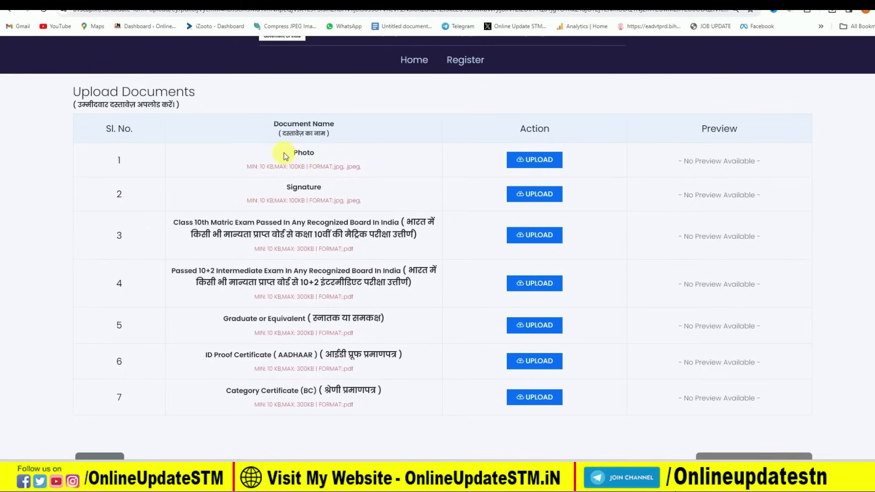
pyautogui.doubleClick(325, 153)
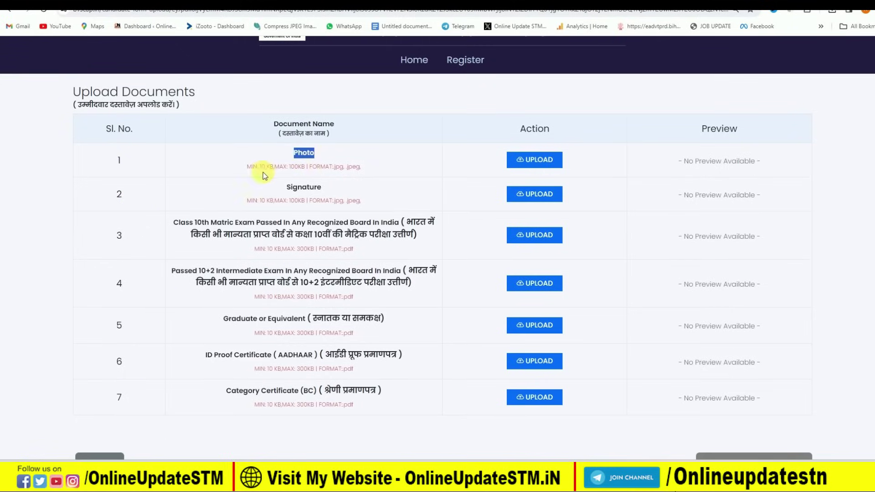
pyautogui.click(228, 165)
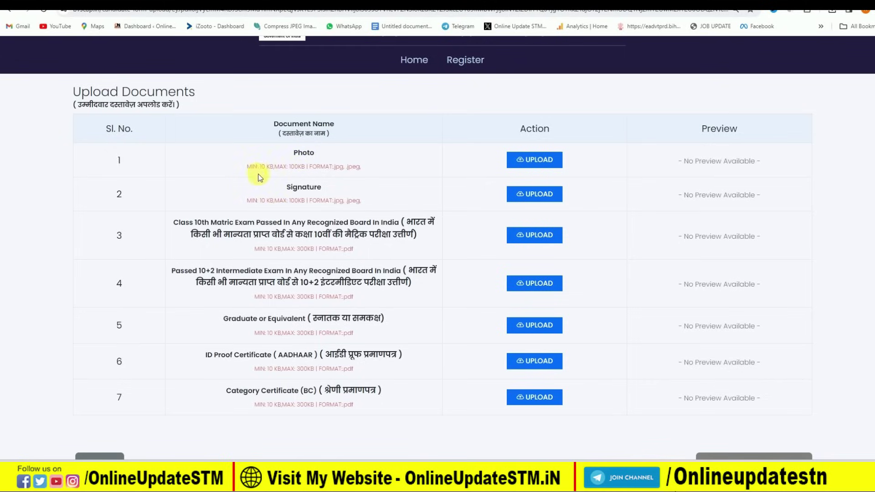
pyautogui.moveTo(259, 167); pyautogui.dragTo(307, 170)
pyautogui.click(307, 170)
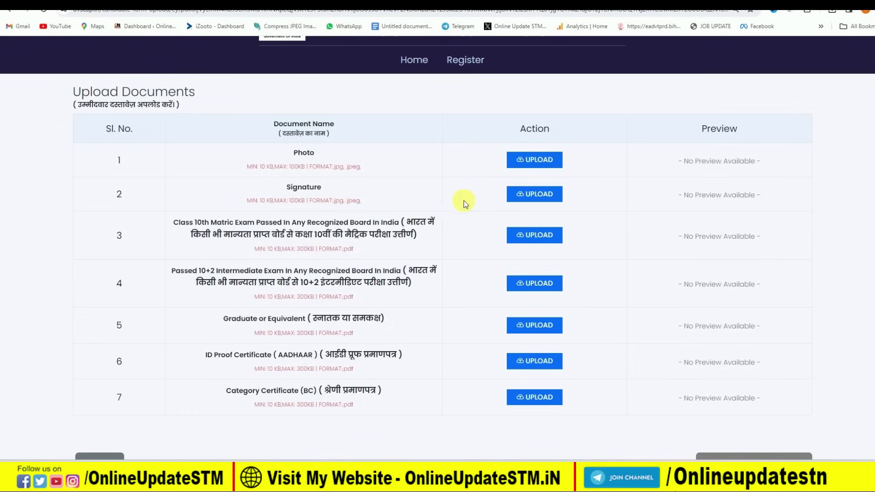
# Step: Examine the required Class 10th, 10+2 Intermediate and graduate certificates in the document upload list
pyautogui.moveTo(186, 223); pyautogui.dragTo(248, 224)
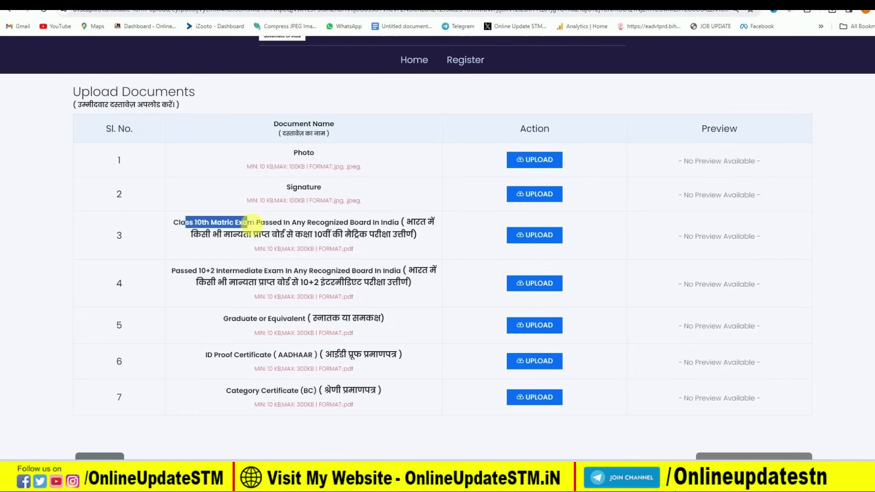
pyautogui.click(279, 223)
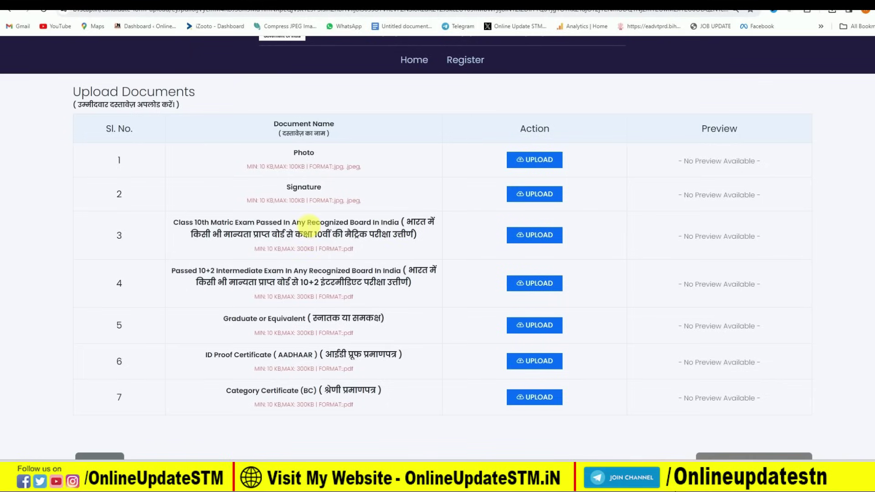
pyautogui.moveTo(202, 223); pyautogui.dragTo(290, 223)
pyautogui.click(319, 223)
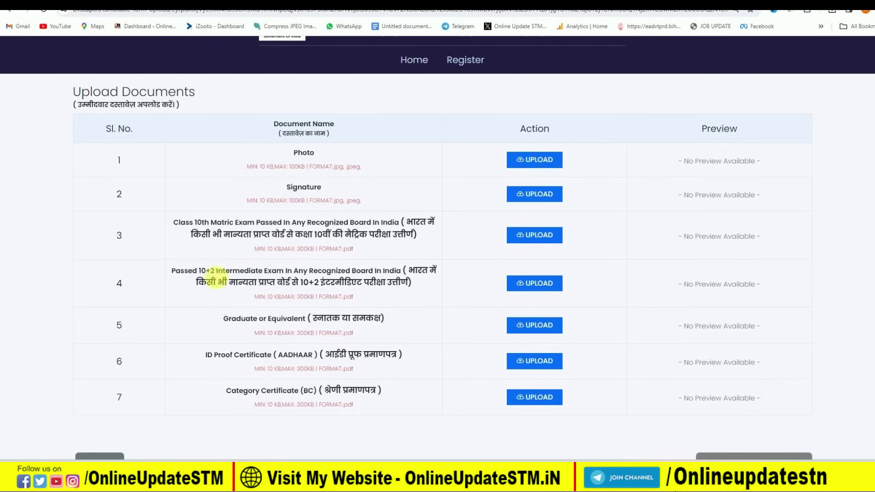
pyautogui.moveTo(188, 272); pyautogui.dragTo(288, 270)
pyautogui.click(335, 270)
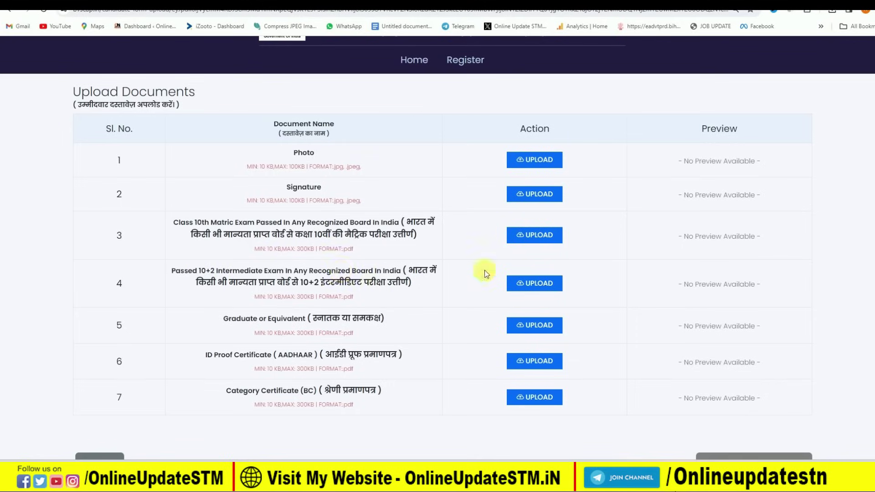
pyautogui.moveTo(223, 321); pyautogui.dragTo(362, 318)
pyautogui.click(363, 318)
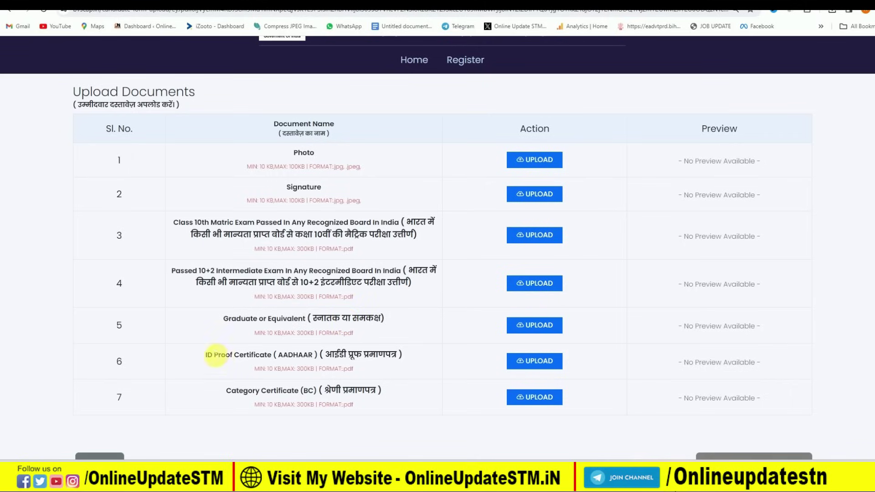
# Step: Examine the upload requirements for the Aadhaar ID proof and the BC category certificate
pyautogui.moveTo(206, 355); pyautogui.dragTo(325, 356)
pyautogui.click(295, 362)
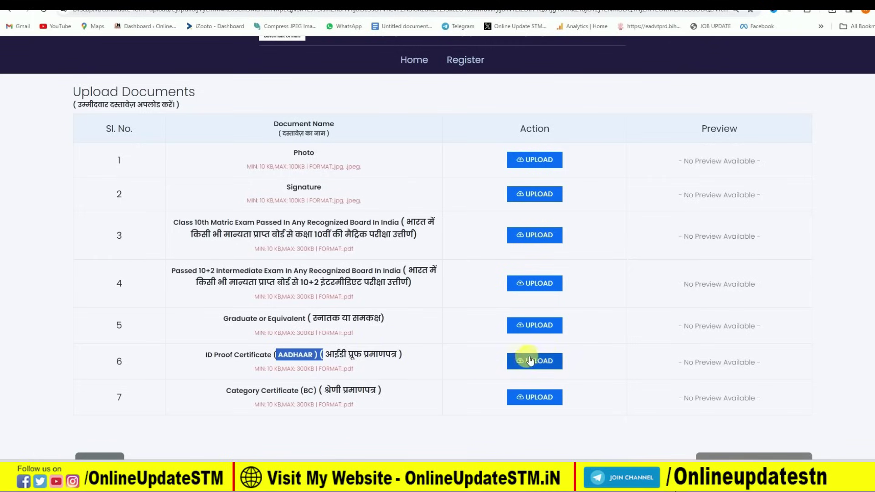
pyautogui.click(326, 369)
pyautogui.moveTo(270, 371); pyautogui.dragTo(313, 372)
pyautogui.click(422, 367)
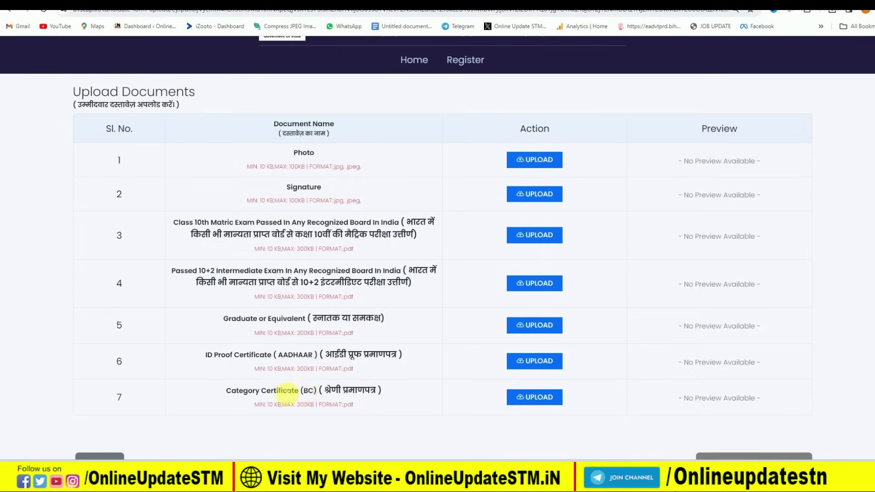
pyautogui.scroll(-2, 664, 335)
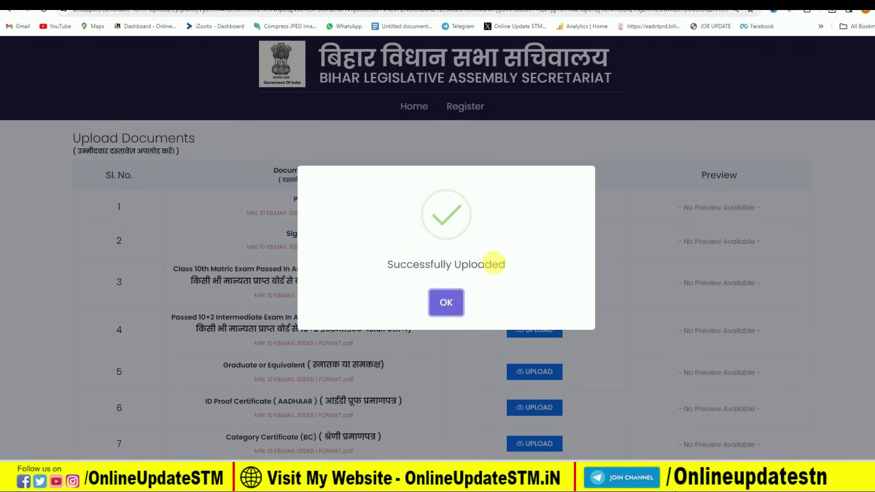
# Step: Acknowledge the document upload and review the application preview through to the declaration
pyautogui.click(446, 300)
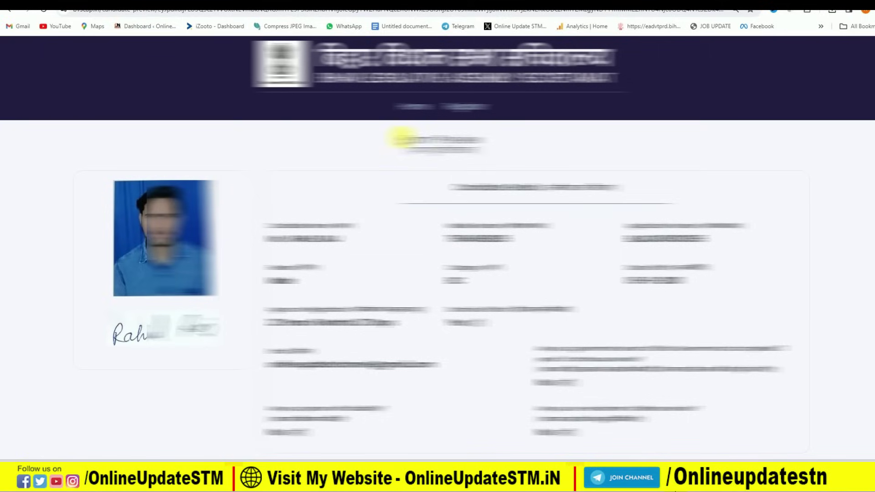
pyautogui.scroll(-10, 428, 225)
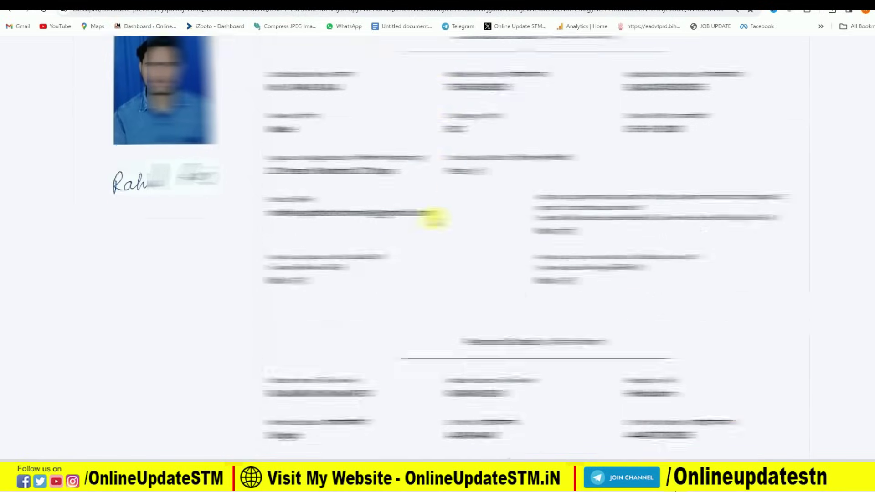
pyautogui.scroll(-5, 435, 220)
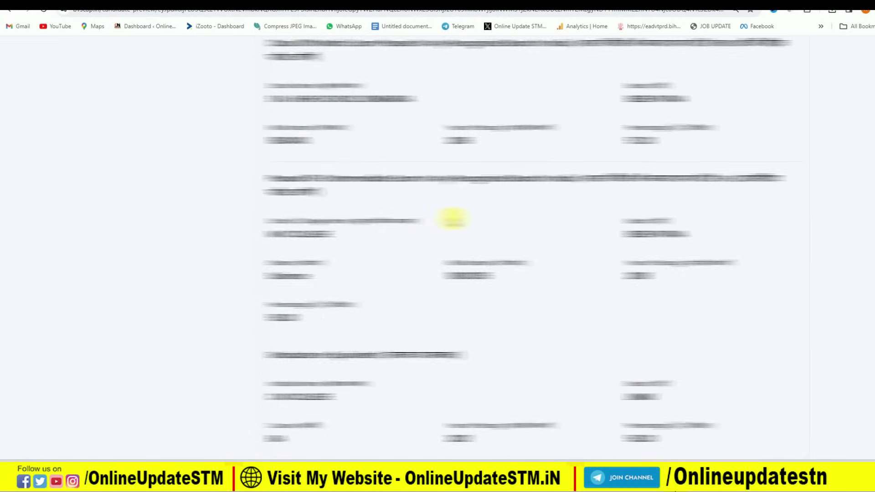
pyautogui.scroll(-8, 452, 219)
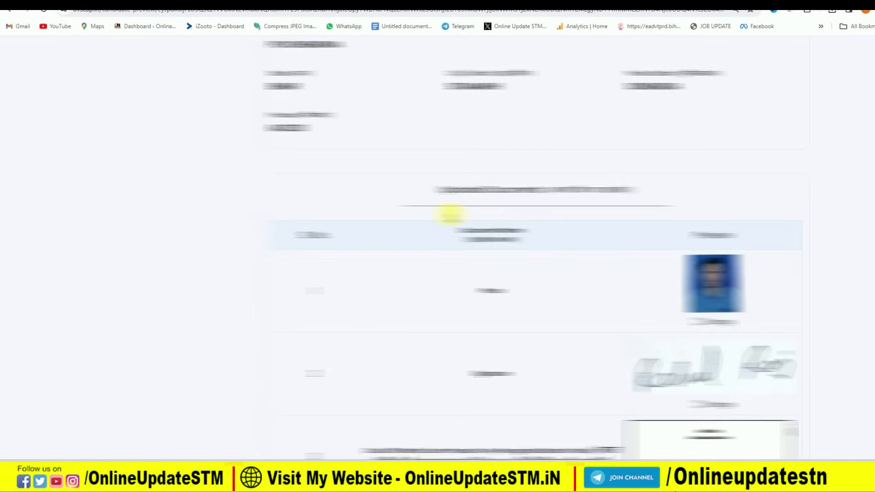
pyautogui.scroll(-15, 450, 214)
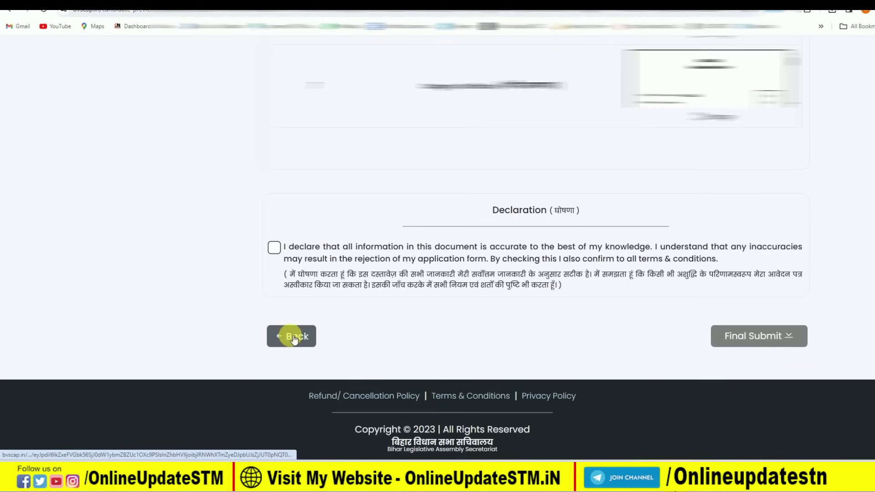
# Step: Accept the declaration that all information is accurate and make the final submission of the application
pyautogui.click(282, 252)
pyautogui.click(725, 338)
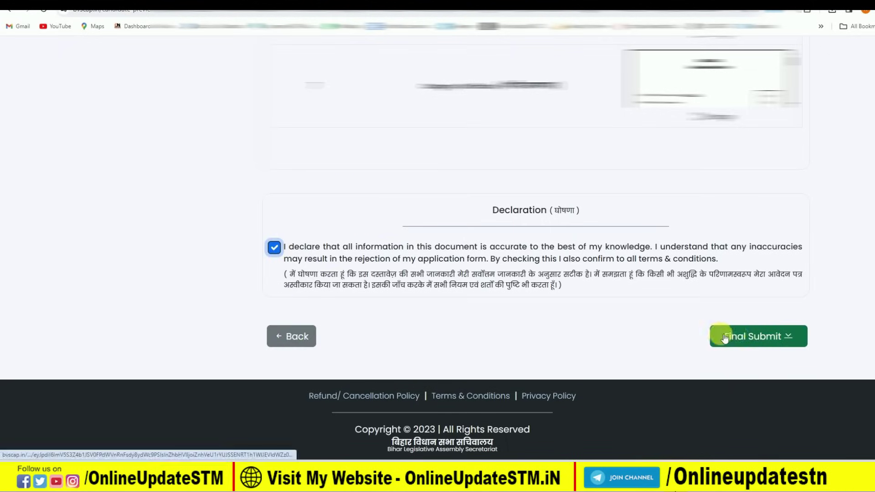
pyautogui.click(765, 339)
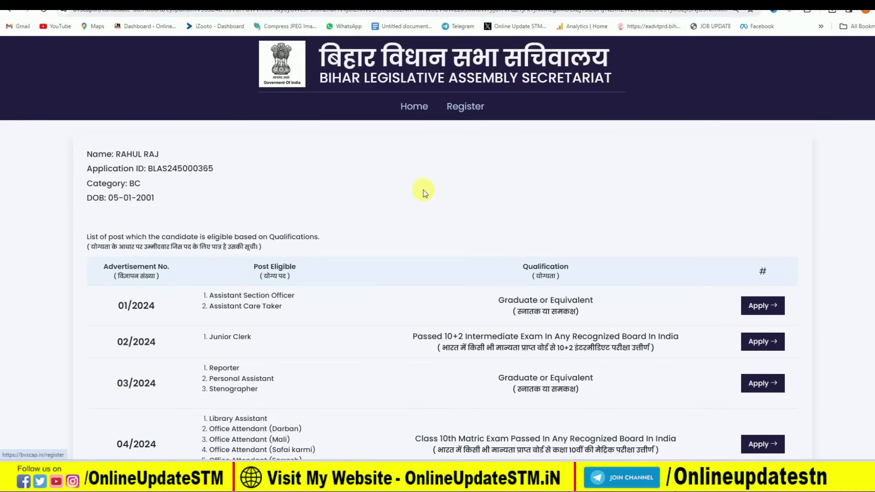
# Step: Start applying for advertisement 04/2024 and review the instructions for its post preference list
pyautogui.scroll(-5, 341, 261)
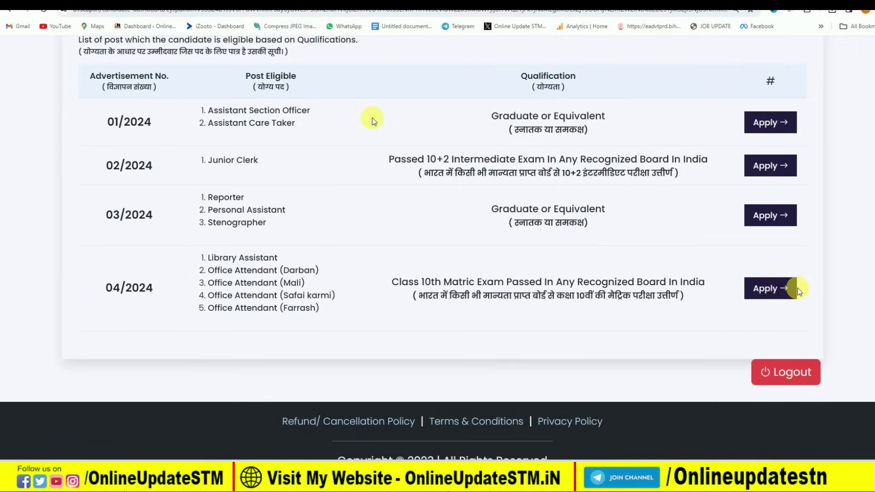
pyautogui.click(770, 287)
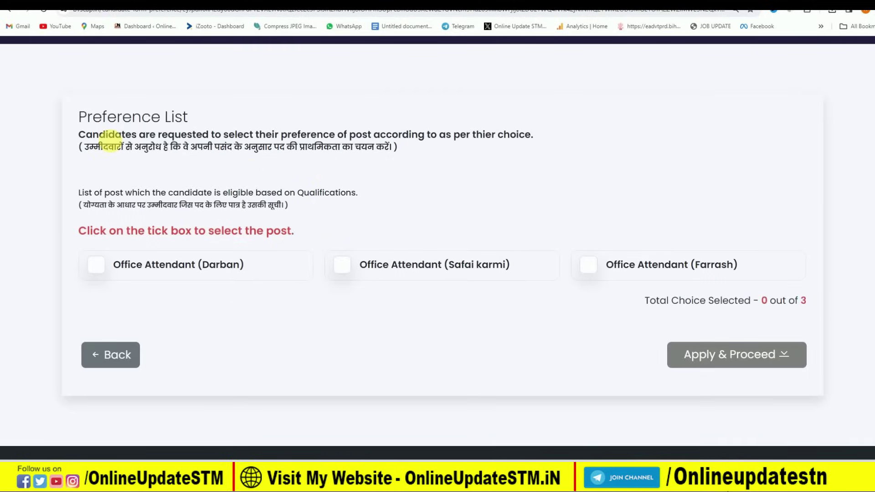
pyautogui.moveTo(87, 118); pyautogui.dragTo(174, 118)
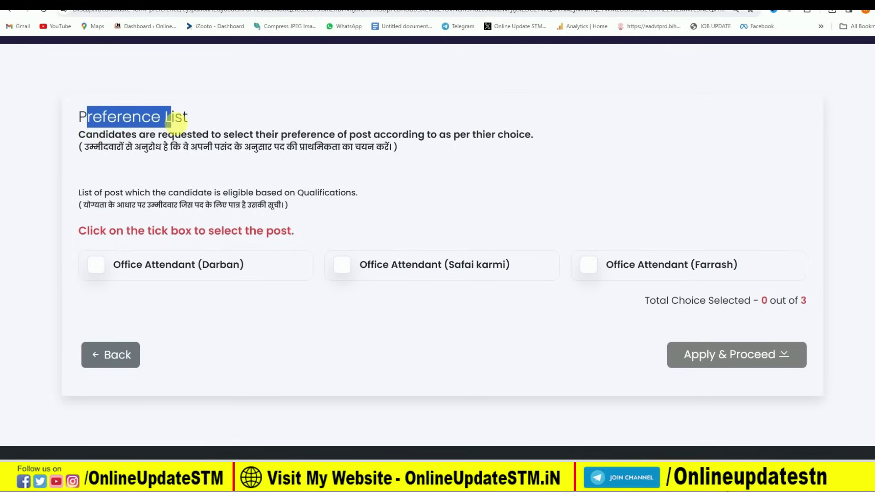
pyautogui.click(303, 195)
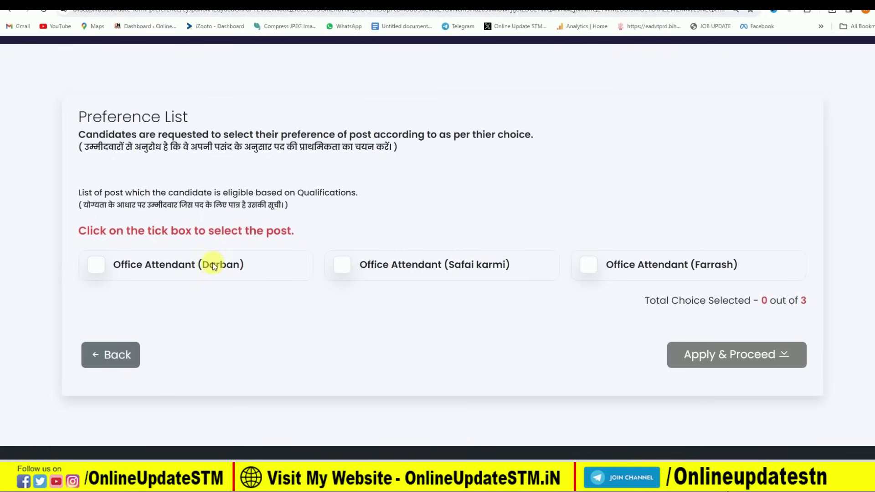
# Step: Select the Office Attendant posts in the preference order Darban, Farrash, Safai karmi and proceed to payment
pyautogui.click(98, 266)
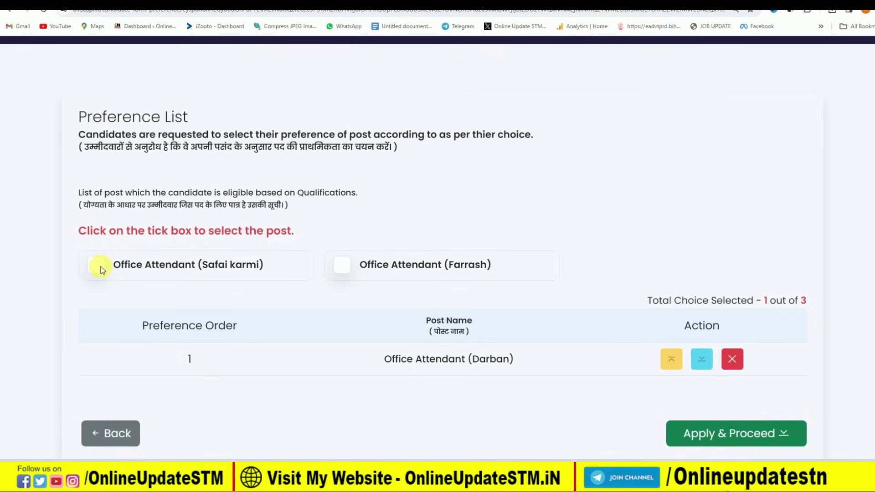
pyautogui.click(344, 272)
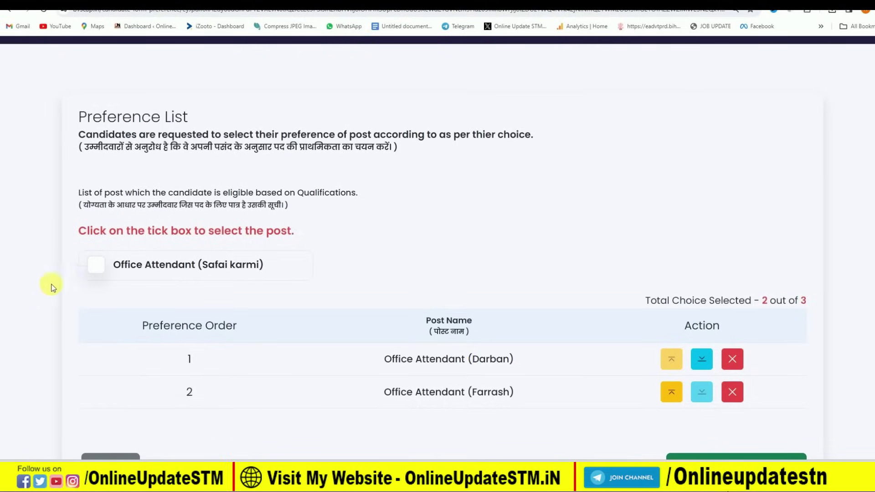
pyautogui.click(94, 267)
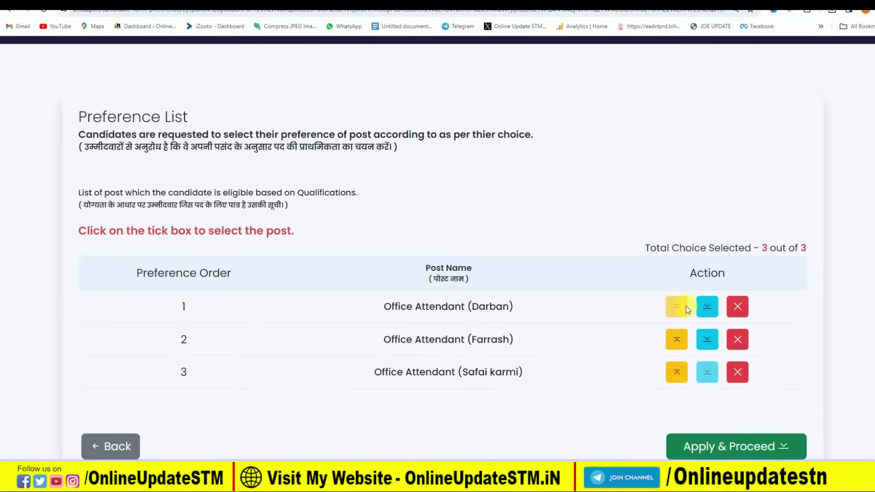
pyautogui.scroll(-2, 584, 279)
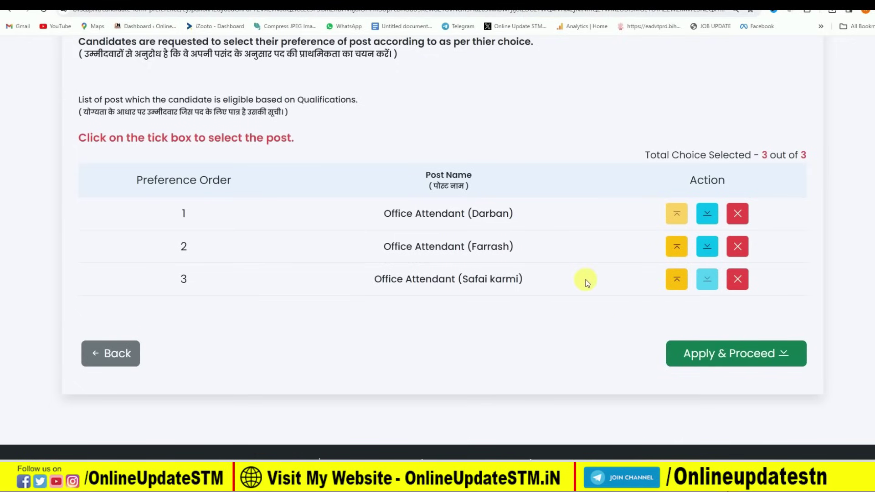
pyautogui.click(734, 357)
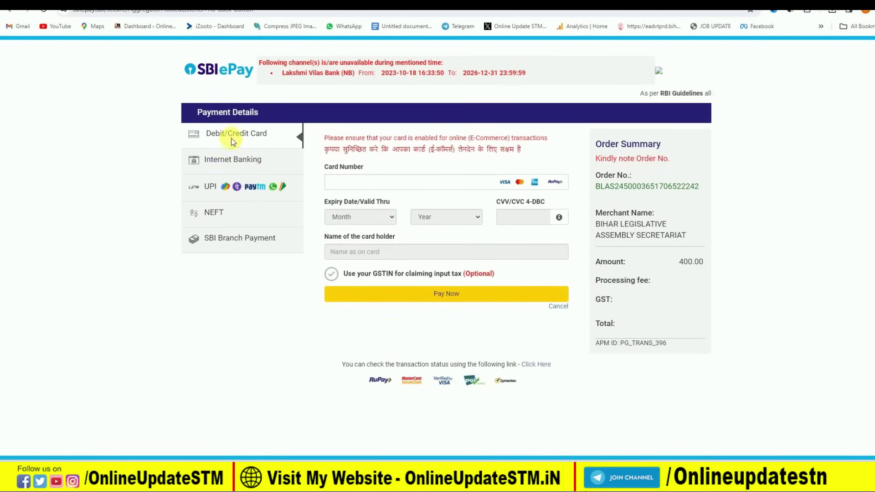
# Step: Choose UPI QR as the payment option and proceed to pay the application fee
pyautogui.click(222, 190)
pyautogui.click(404, 162)
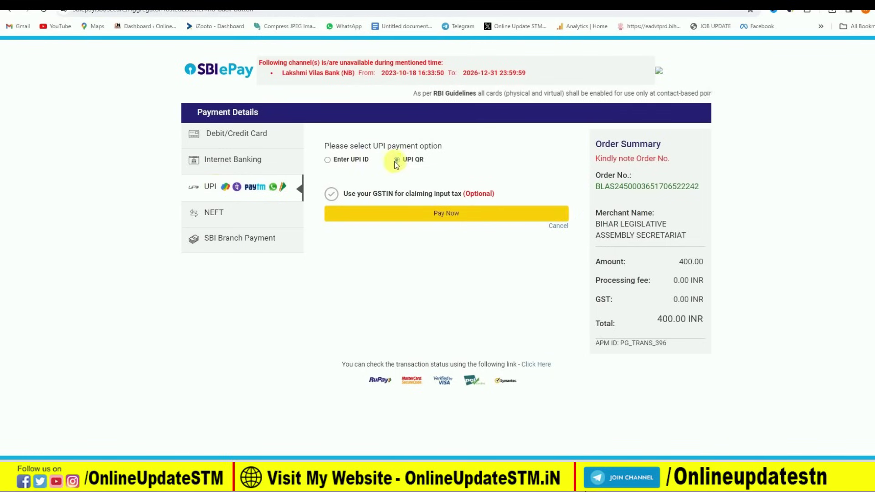
pyautogui.click(456, 217)
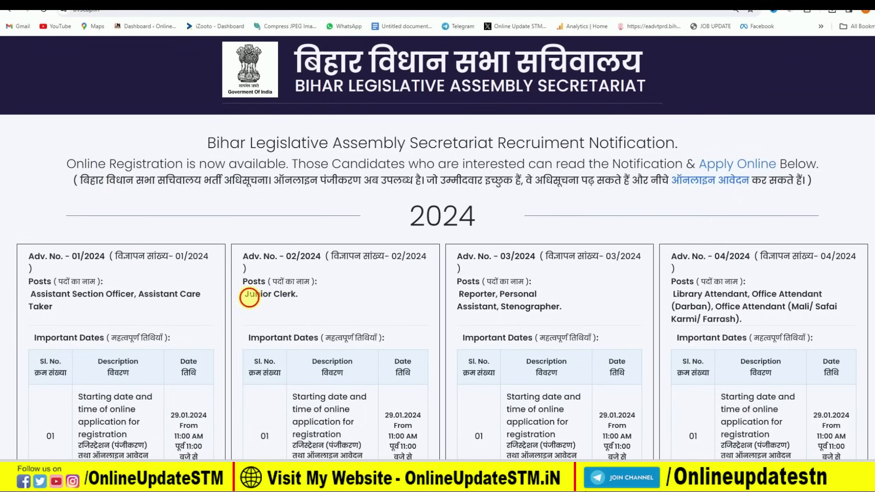
# Step: Review the Junior Clerk post under advertisement 02/2024 and continue from the notification to the candidate login page
pyautogui.moveTo(249, 297); pyautogui.dragTo(326, 297)
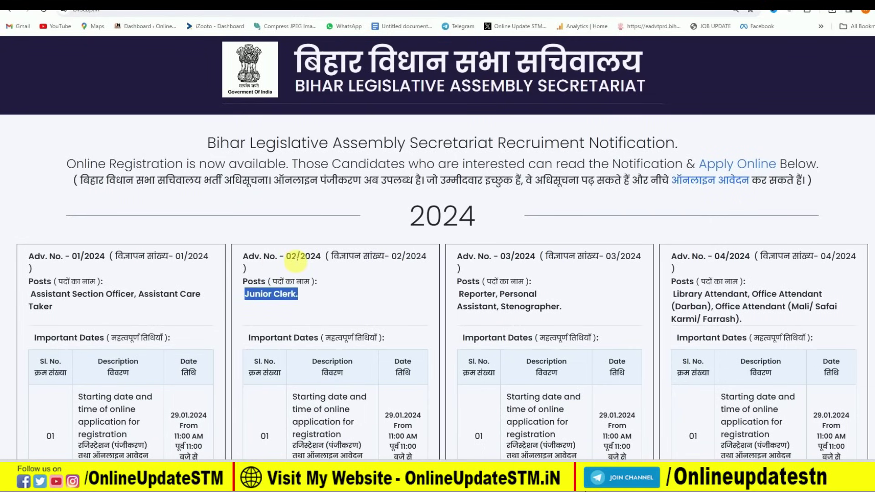
pyautogui.click(293, 262)
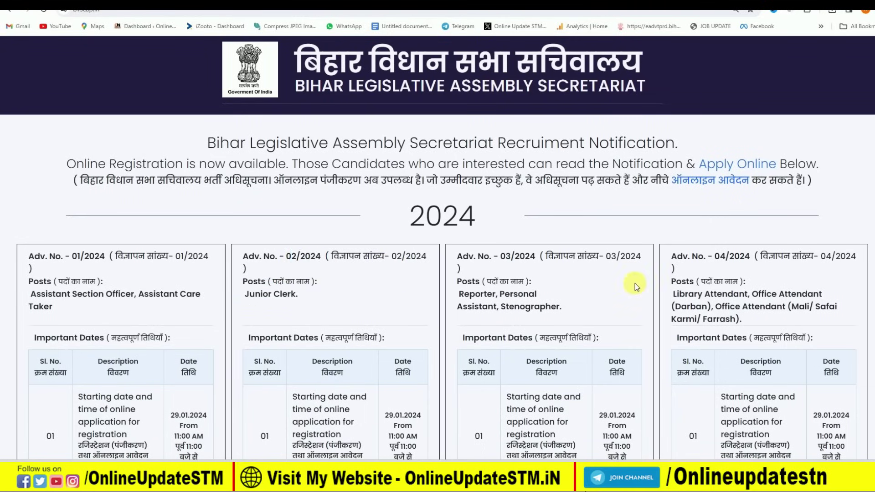
pyautogui.scroll(-4, 666, 306)
pyautogui.scroll(-3, 666, 307)
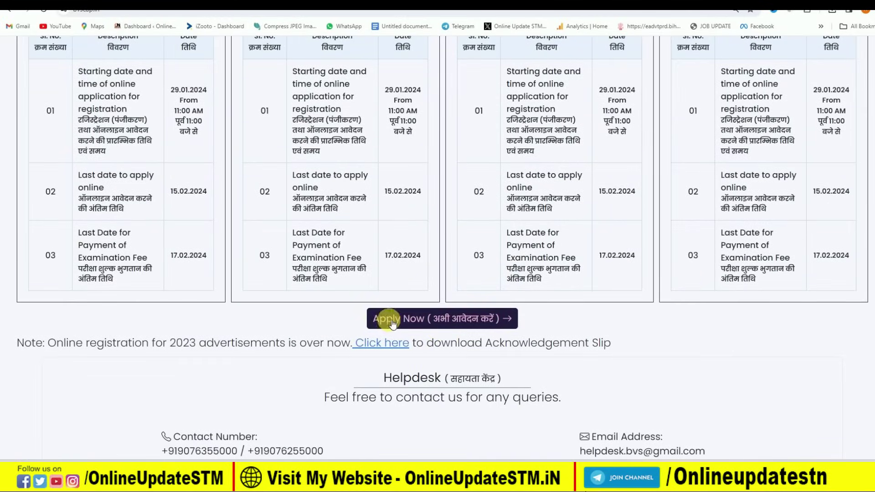
pyautogui.click(385, 320)
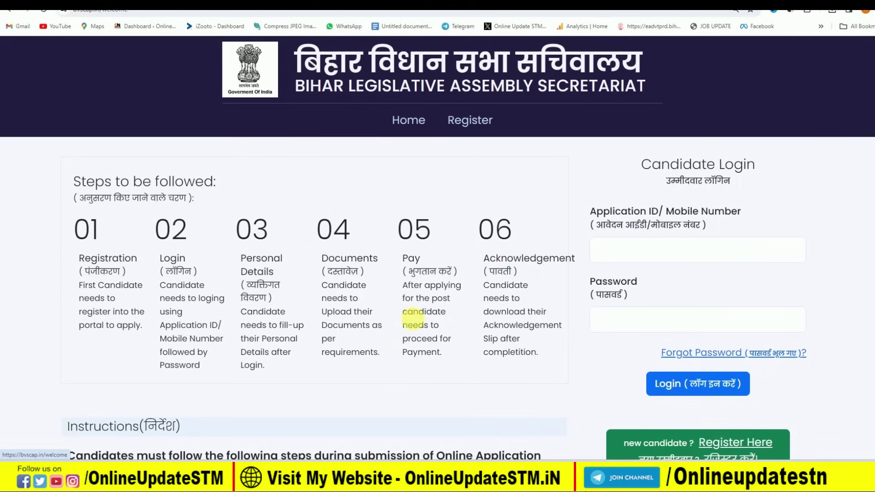
# Step: Review the candidate login section and the Junior Clerk qualification, and start applying for advertisement 02/2024
pyautogui.moveTo(640, 170); pyautogui.dragTo(716, 166)
pyautogui.click(706, 193)
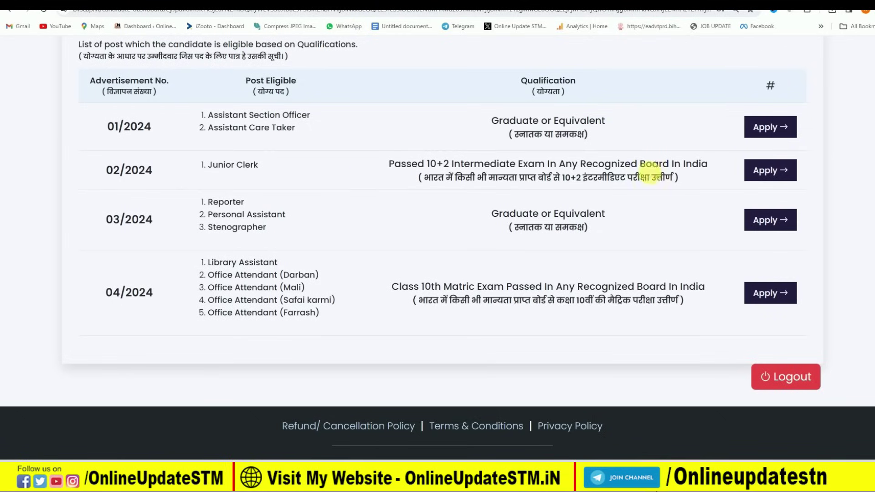
pyautogui.moveTo(388, 164); pyautogui.dragTo(656, 179)
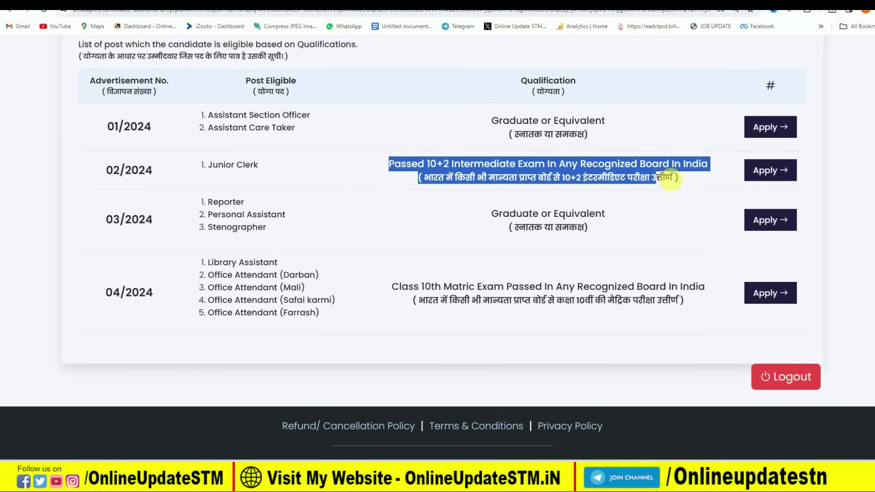
pyautogui.click(767, 173)
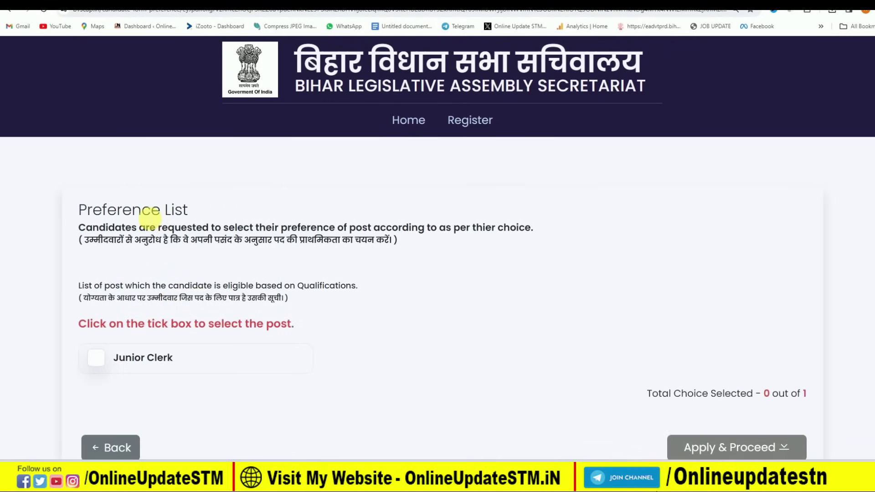
# Step: Select Junior Clerk in the post preference list, proceed to payment and check the total form fee
pyautogui.moveTo(80, 211); pyautogui.dragTo(196, 210)
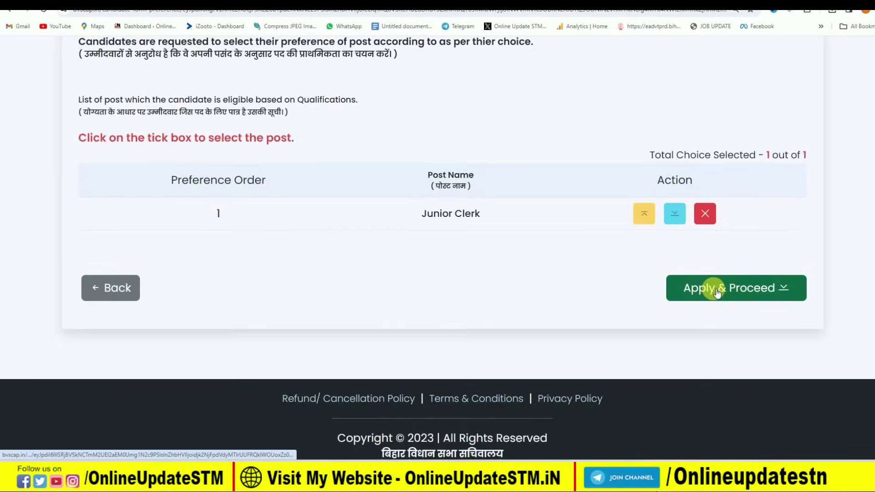
pyautogui.click(717, 293)
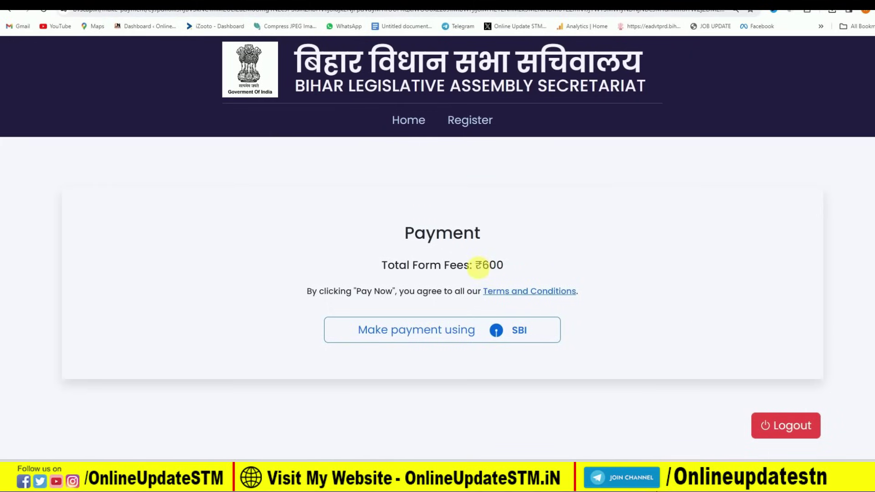
pyautogui.doubleClick(486, 265)
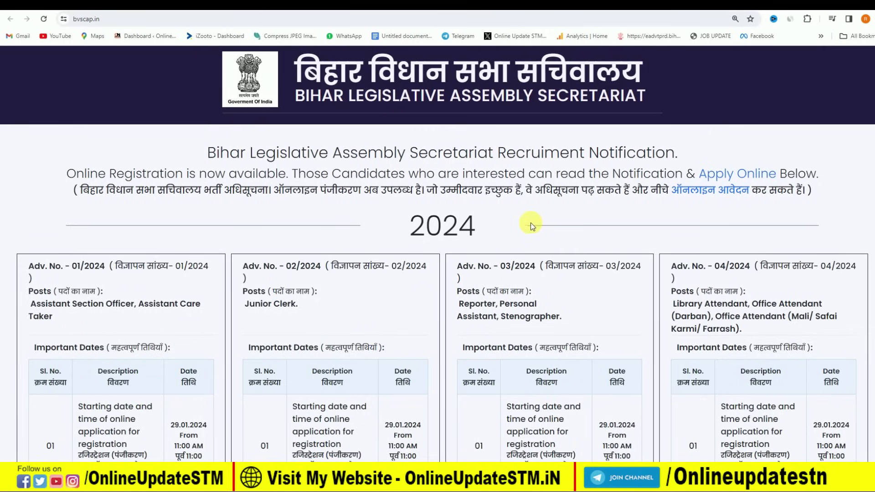